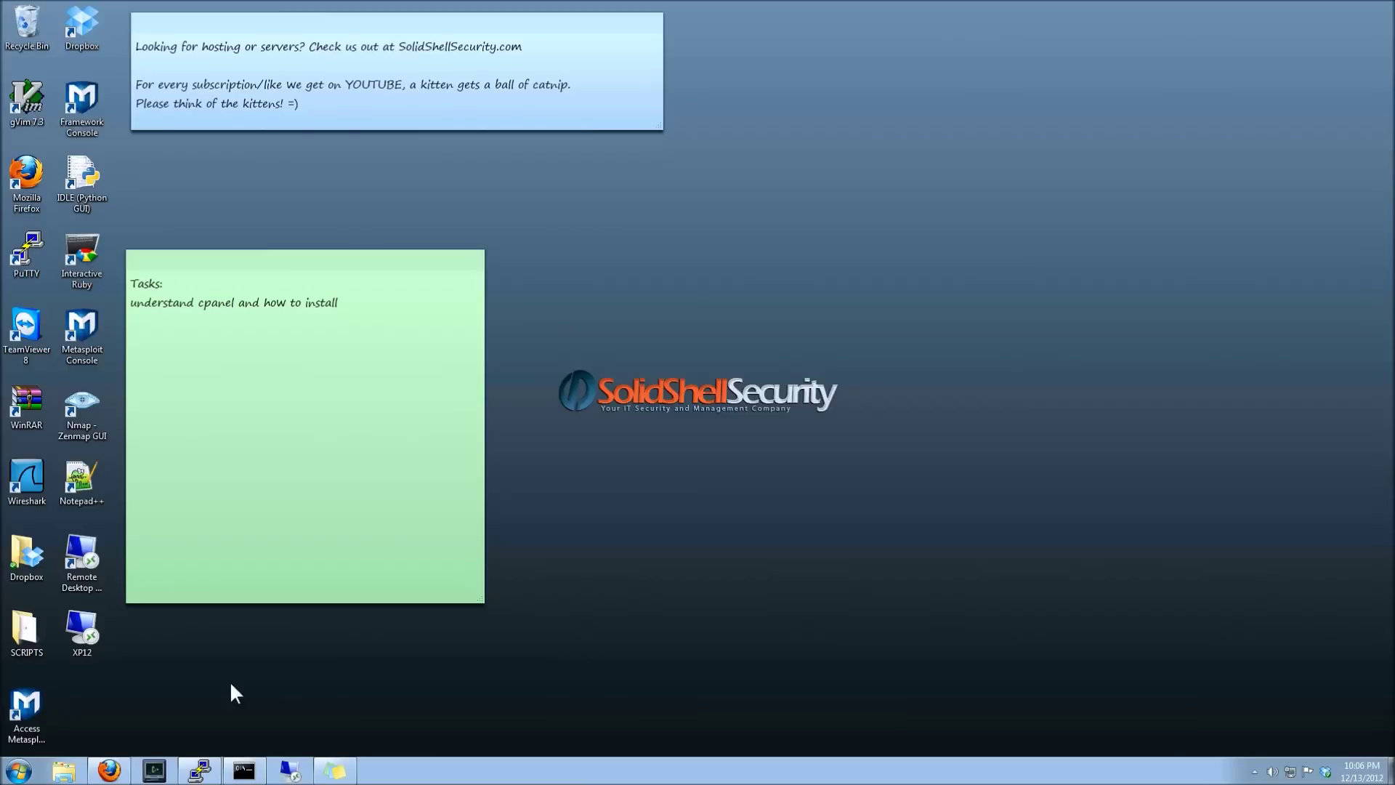
- Review the cPanel docs' Advanced partitioning table with its recommended /home and /tmp sizes
left_click(109, 770)
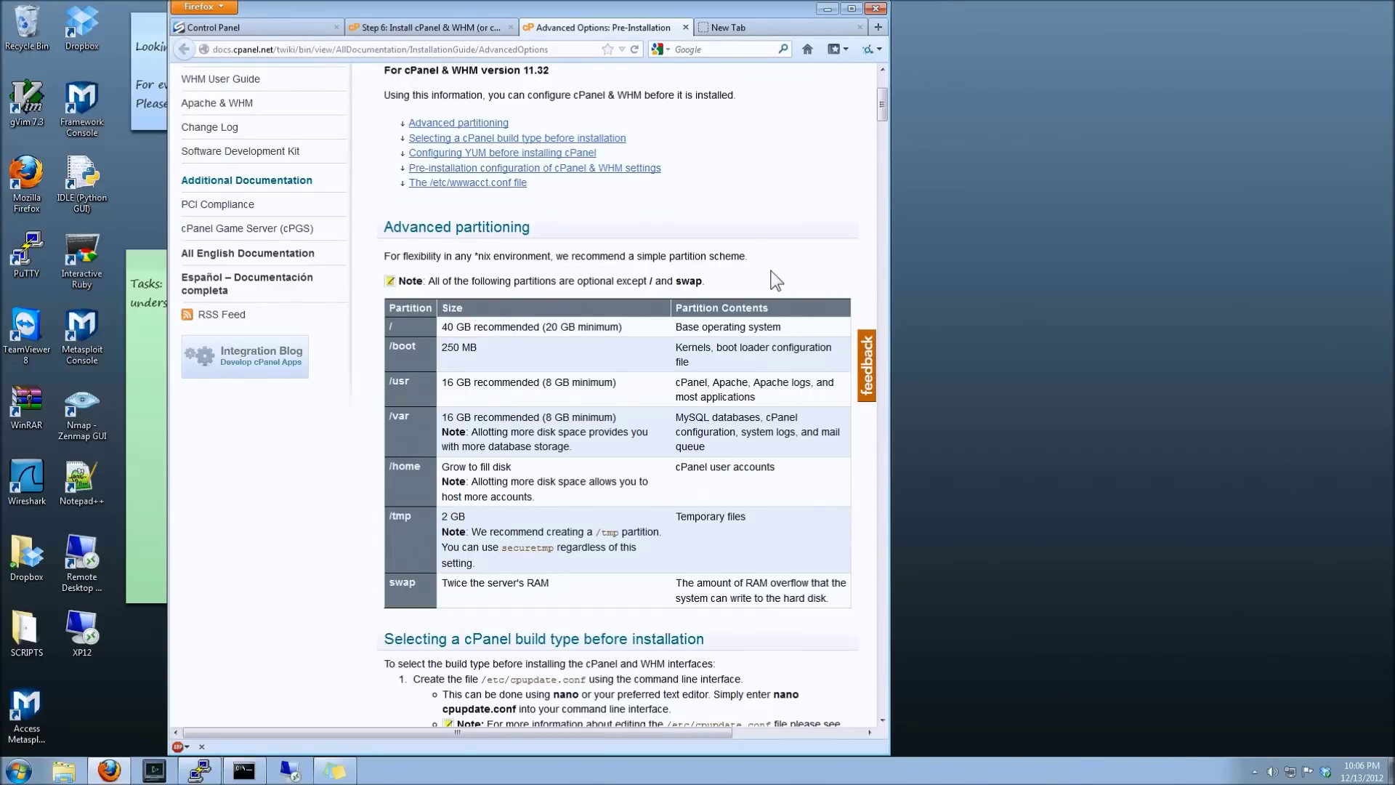
triple_click(522, 228)
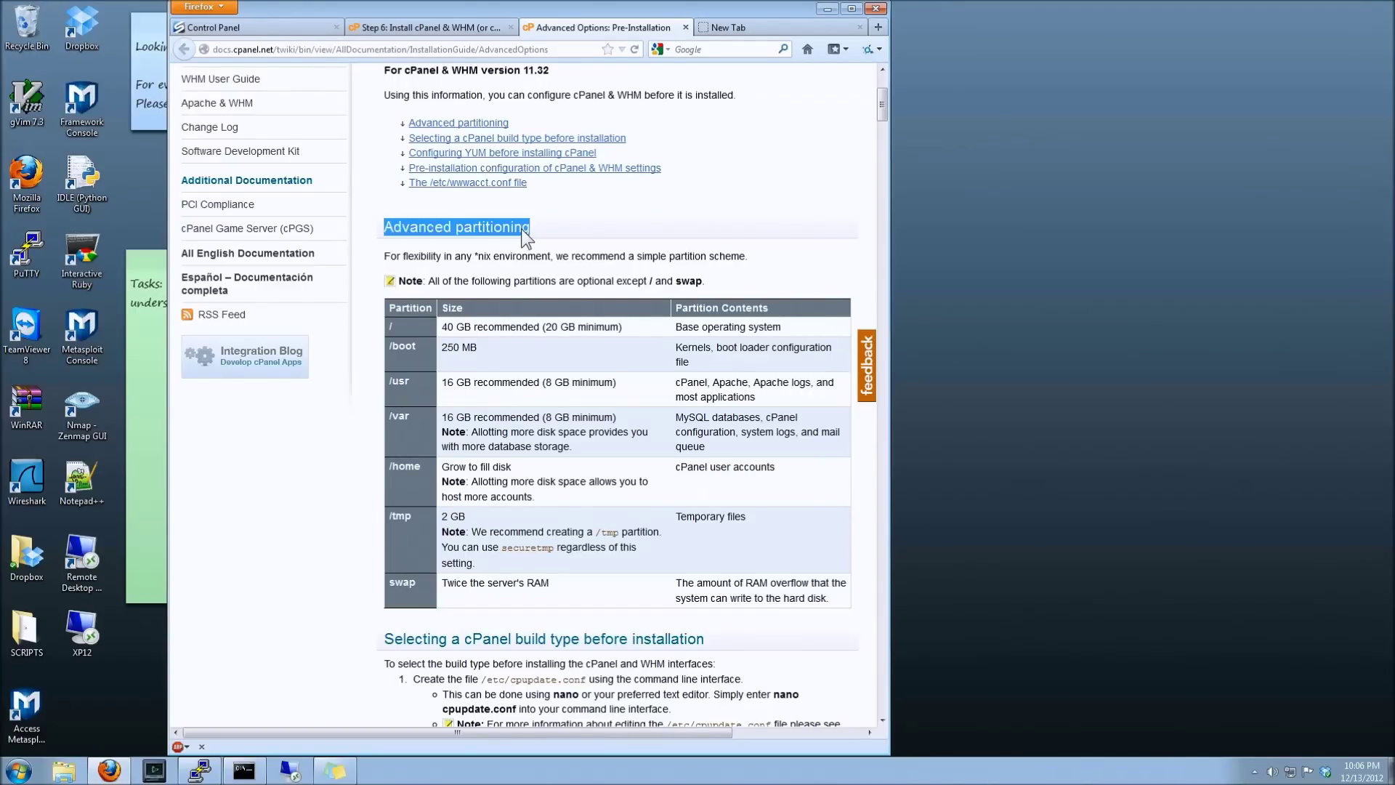
left_click(562, 224)
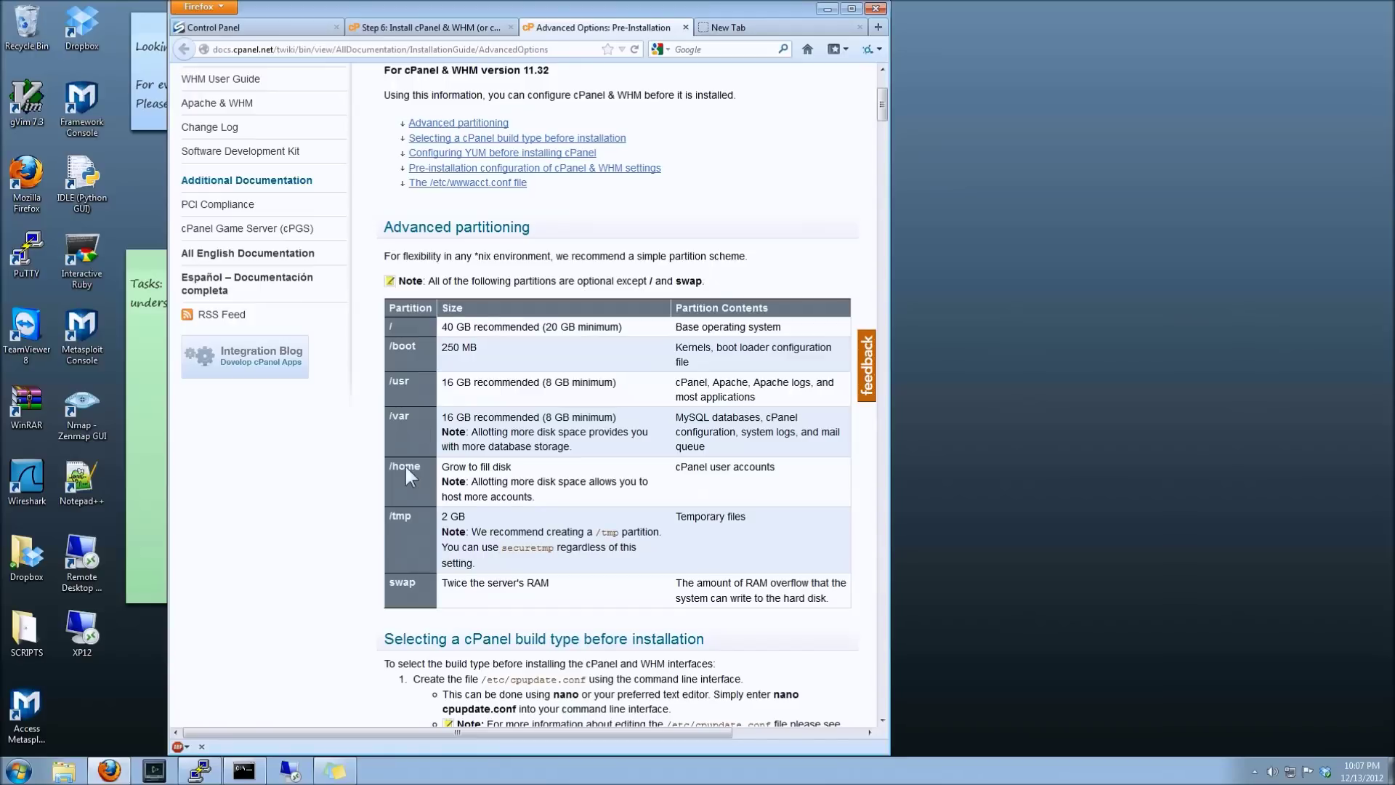
left_click(521, 468)
left_click(586, 485)
left_click(483, 32)
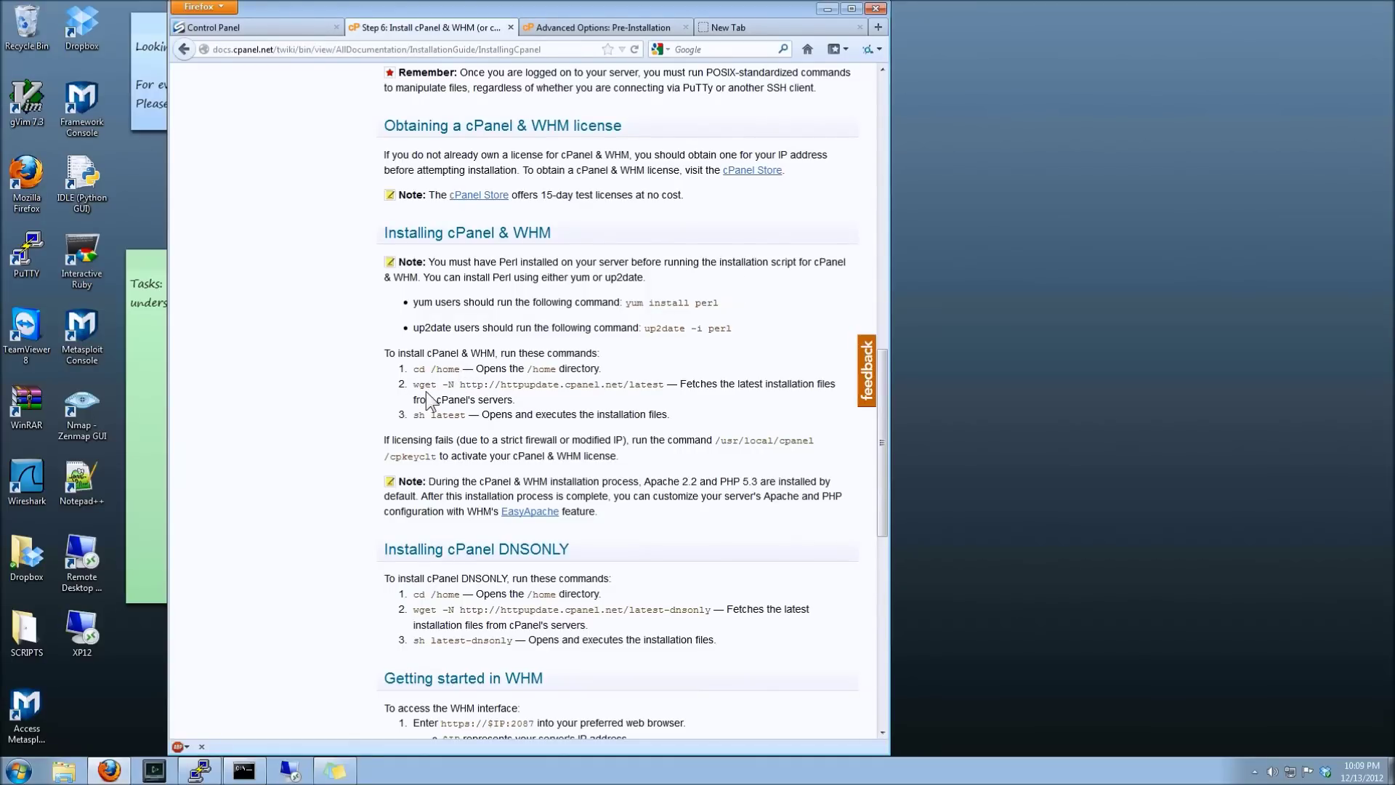
- Highlight the wget download command and the 15-day test-license note on the install page
left_click_drag(416, 383, 630, 385)
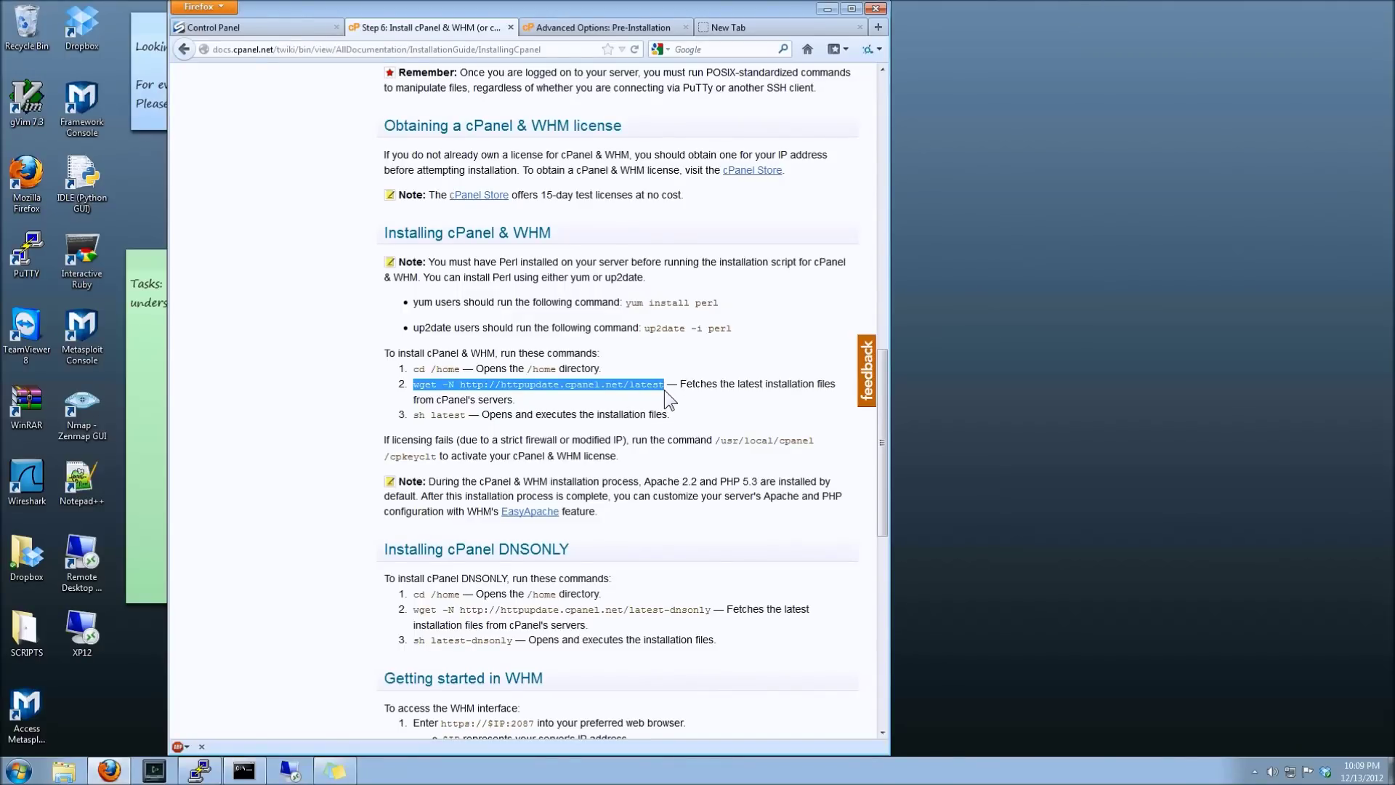
left_click_drag(692, 194, 433, 194)
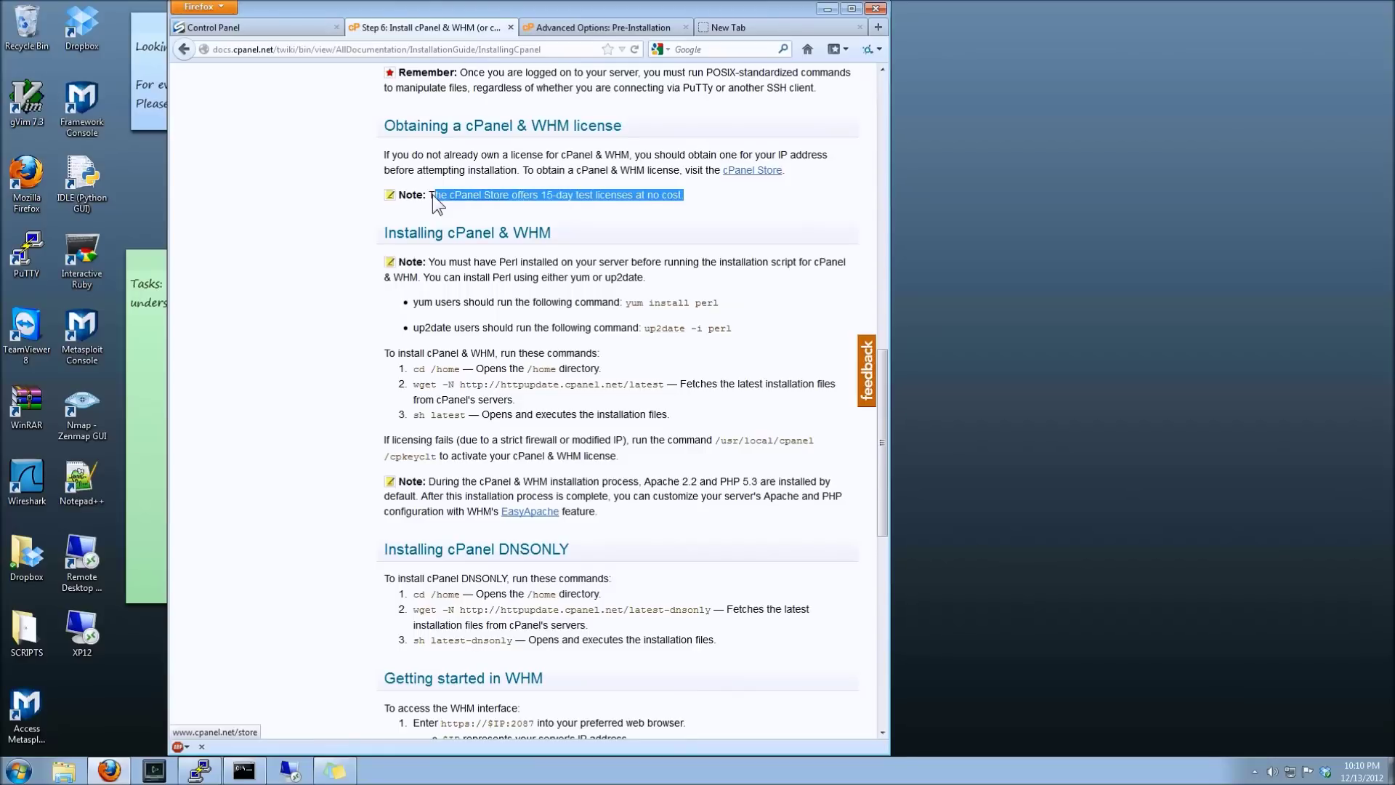
left_click(673, 202)
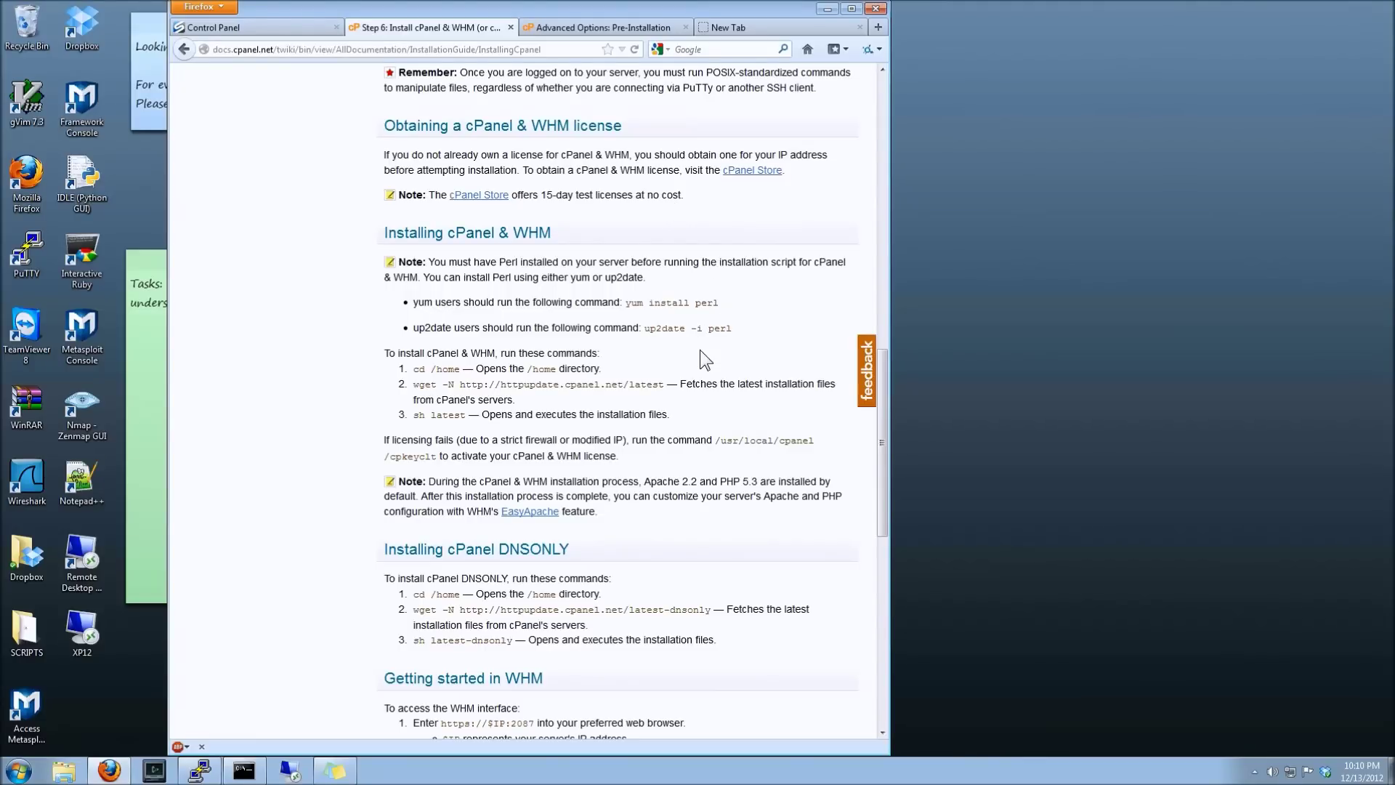
left_click(199, 770)
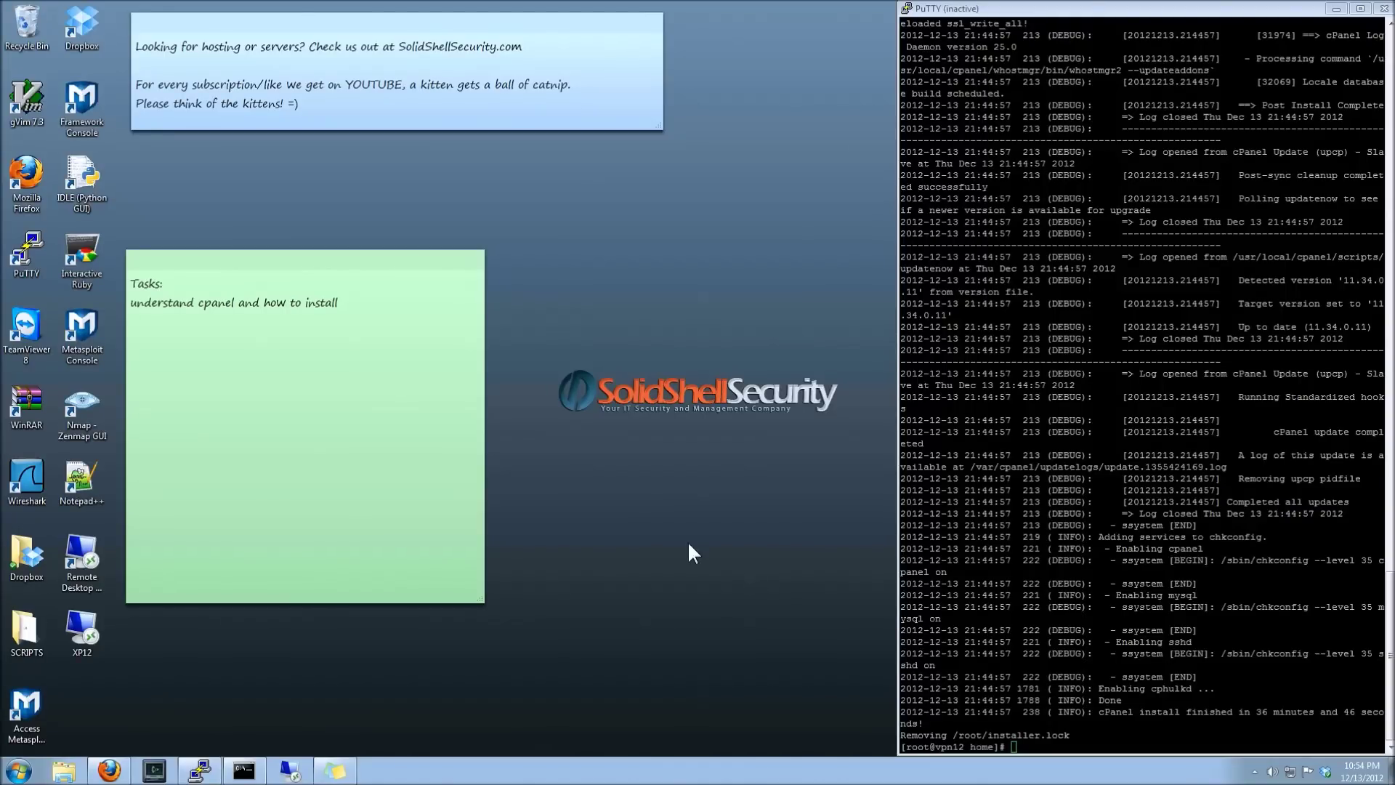
- Return to Firefox once the terminal shows the cPanel install finished in 36 minutes
left_click(109, 770)
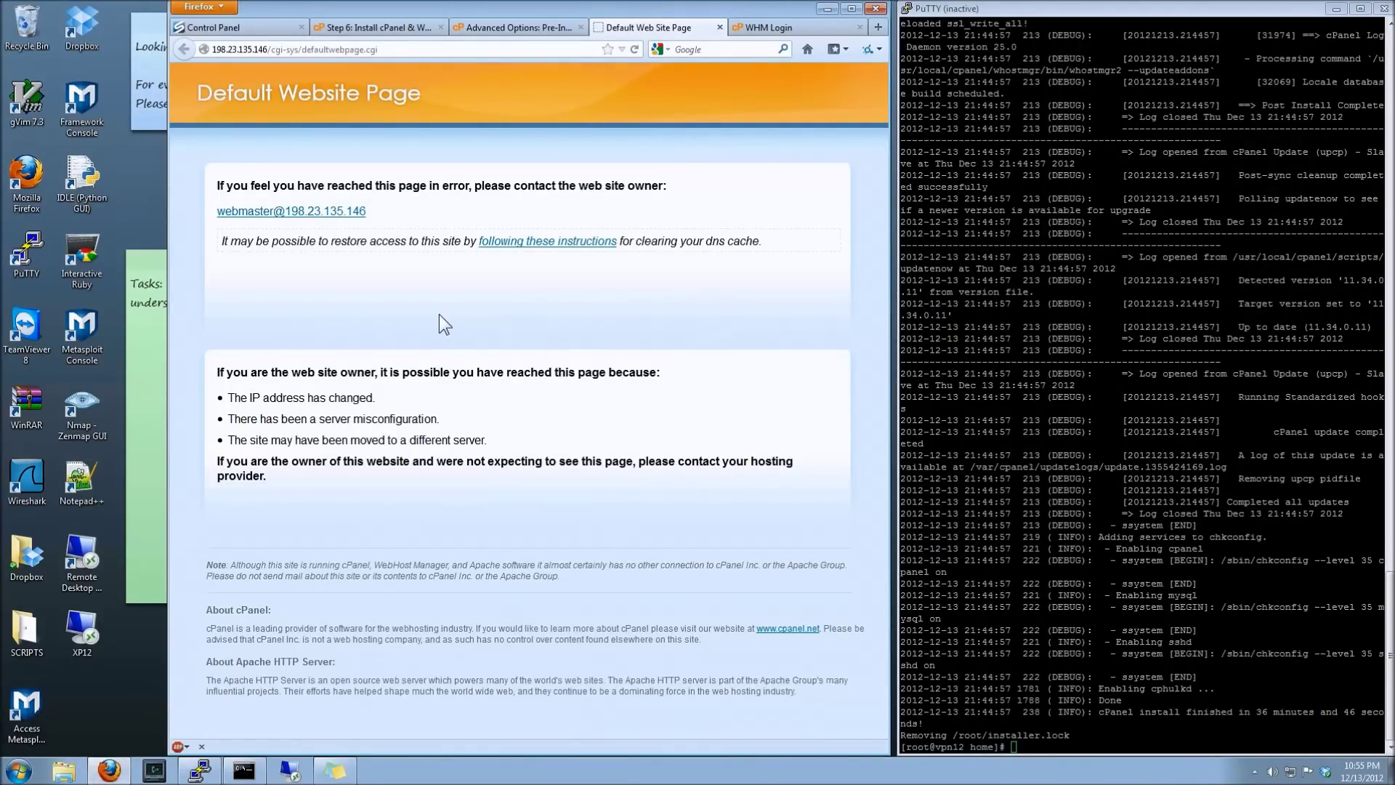
- Log in to WHM on port 2087 as root with the saved credentials
left_click(741, 30)
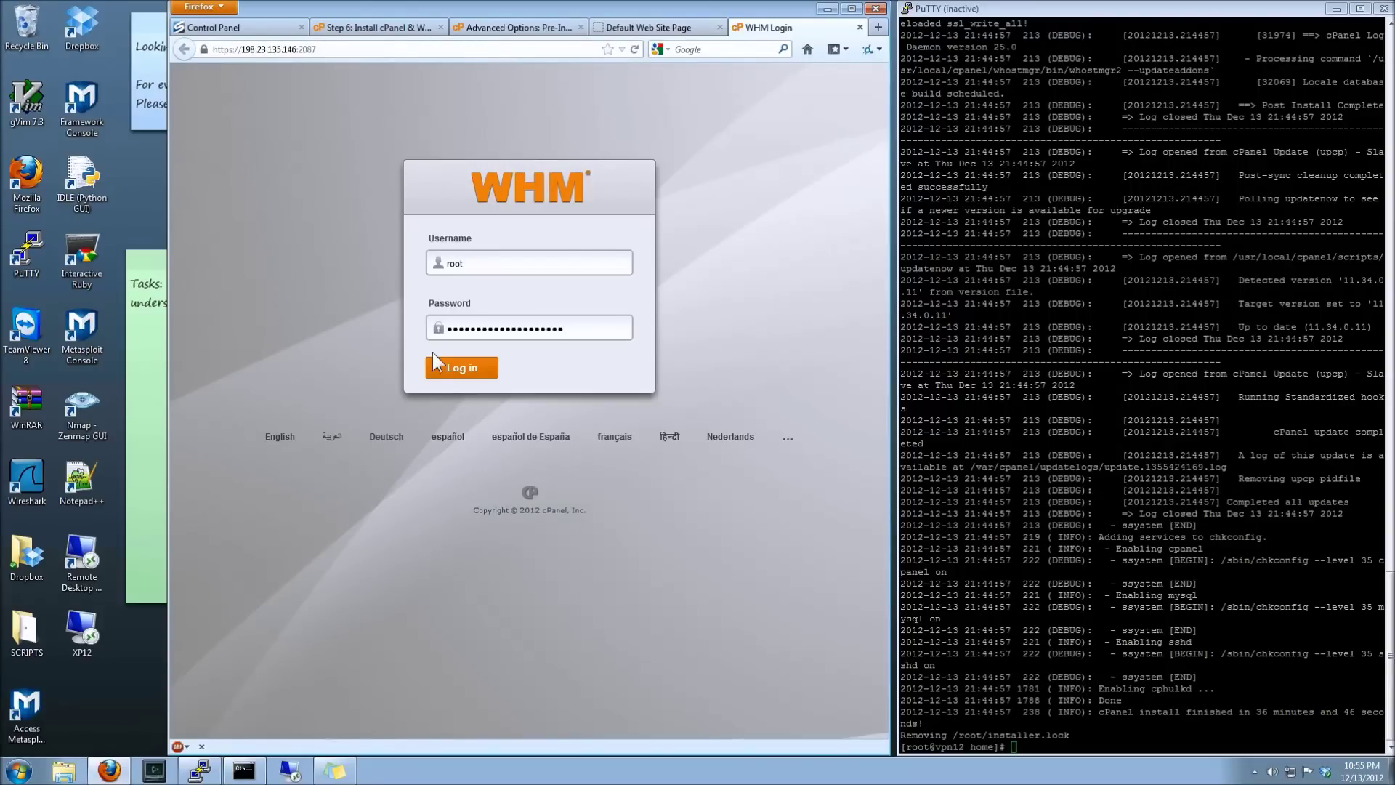
left_click(449, 373)
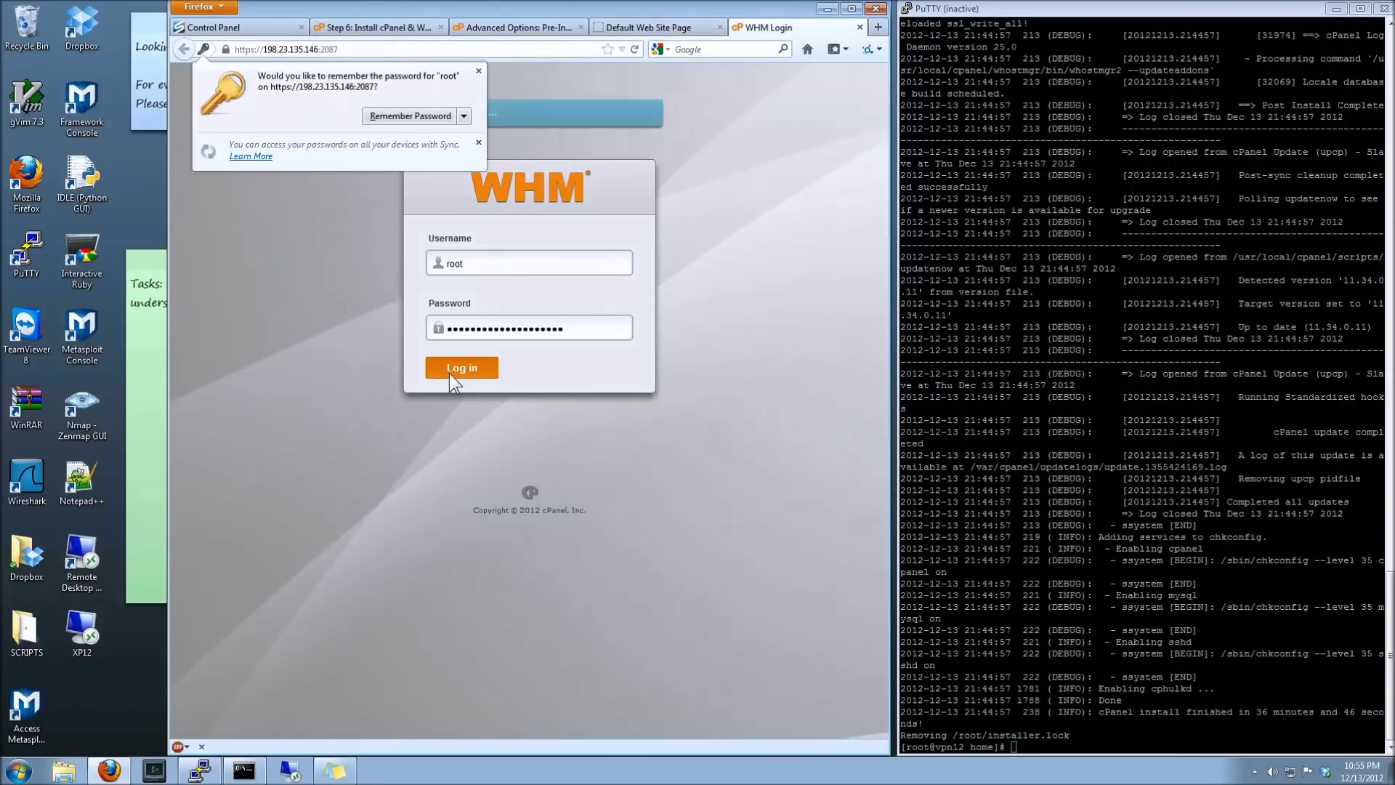
- Accept the licence, enter 'test', and save networking with resolvers 8.8.8.8 and 8.8.4.4
left_click(477, 68)
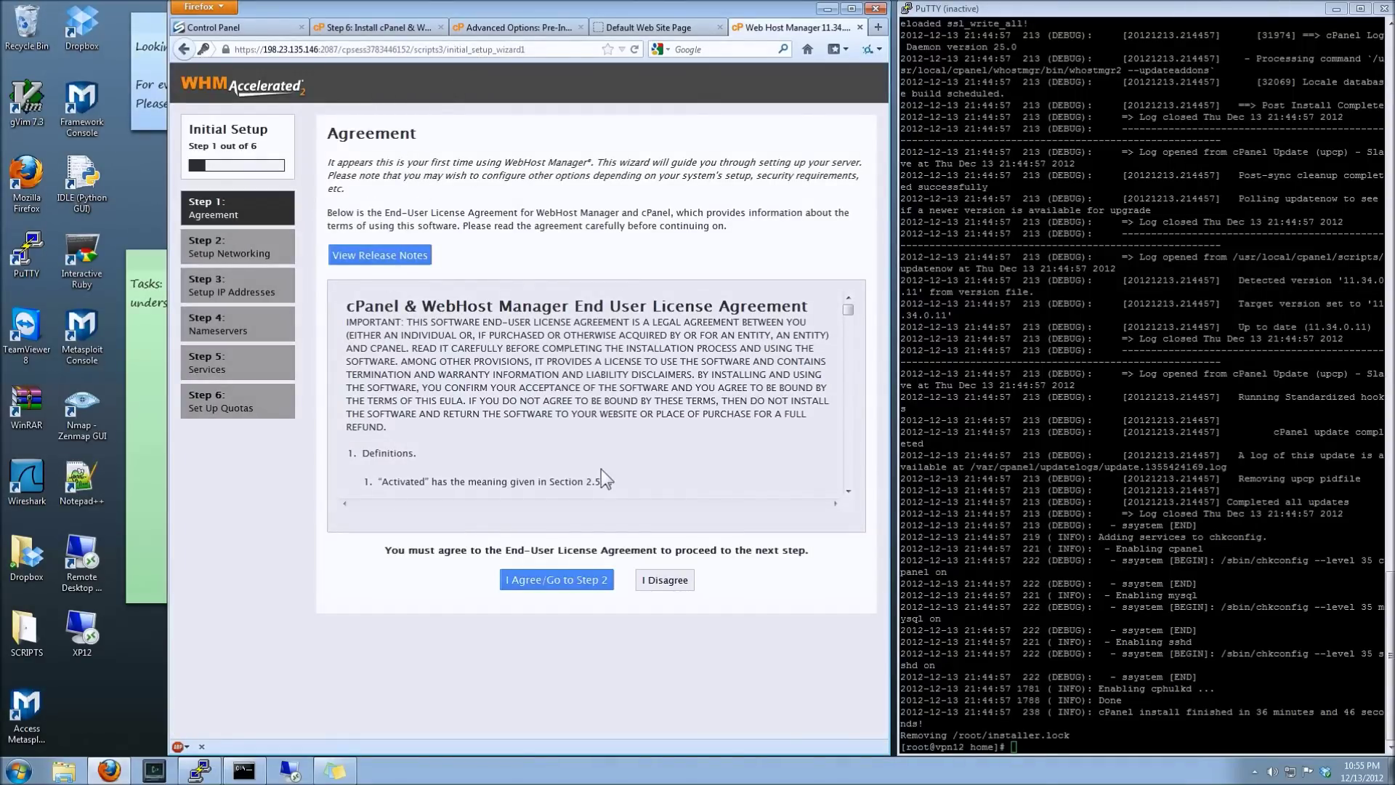
left_click(571, 581)
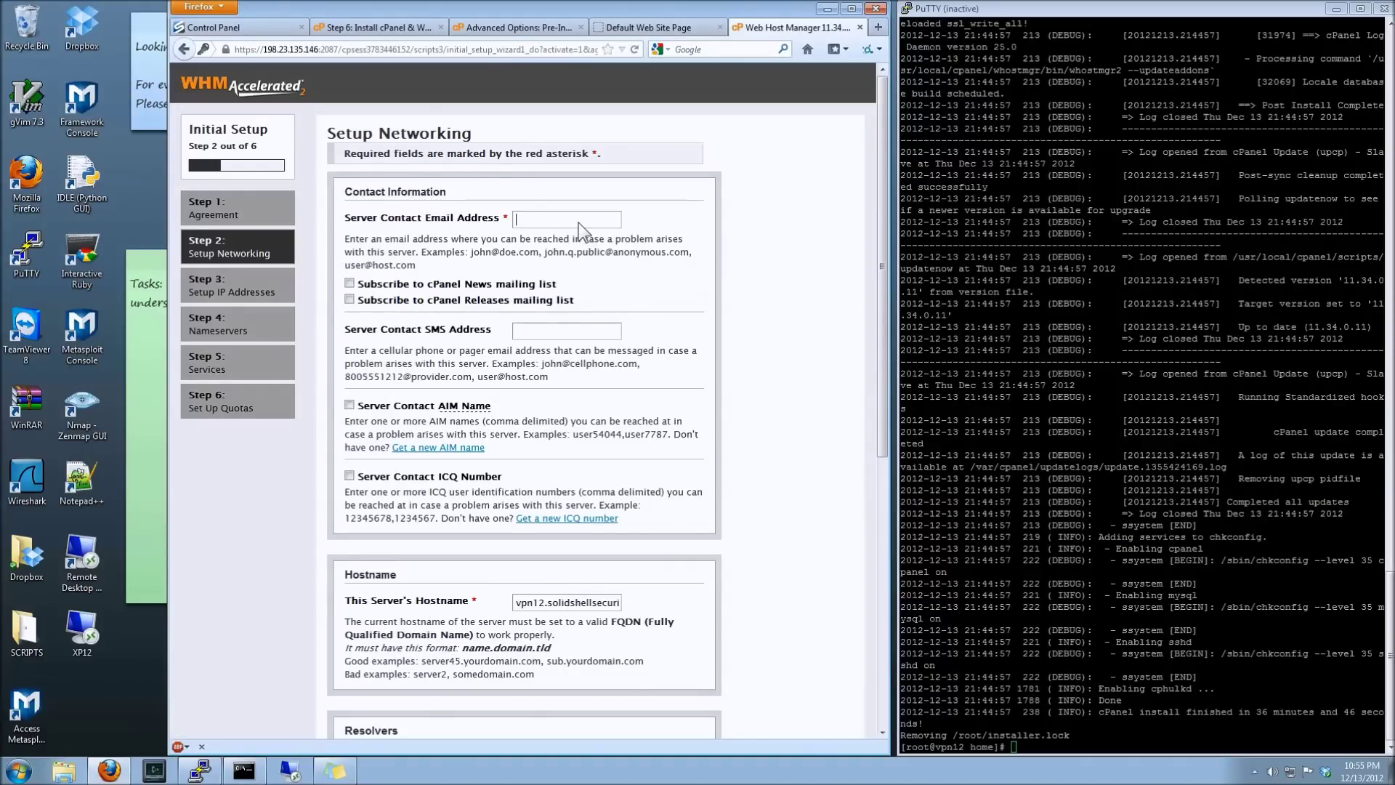
type("test@test.com")
scroll(750, 280, "down", 10)
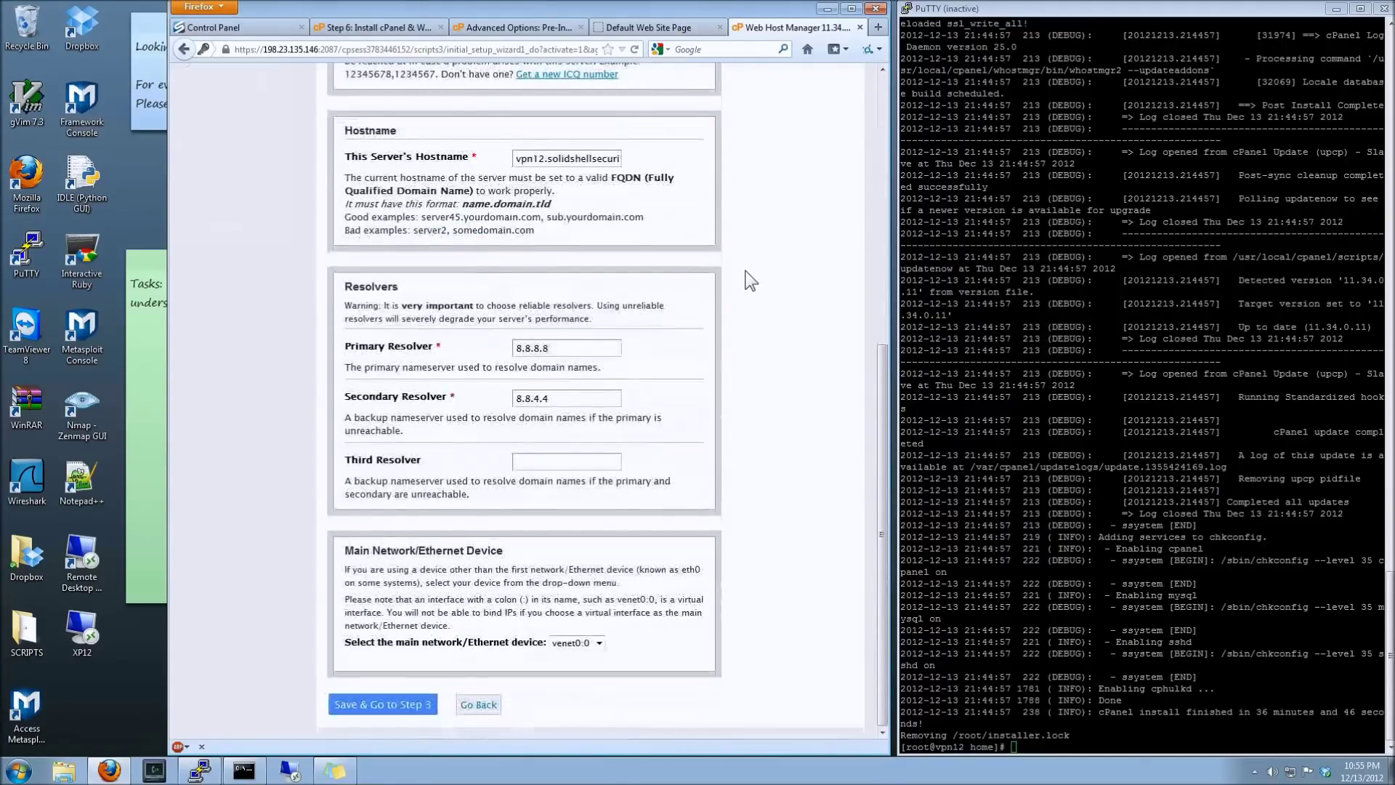
left_click(394, 705)
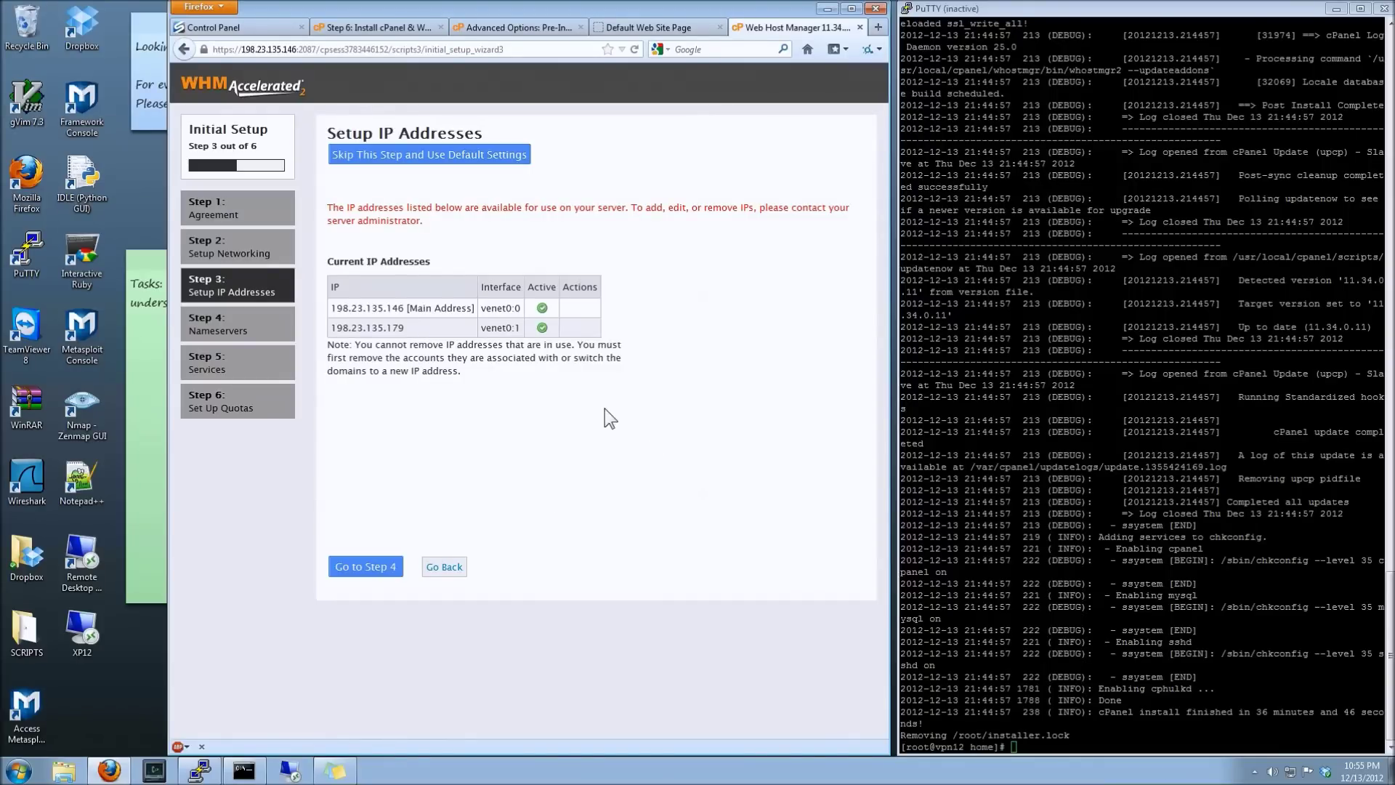
- Keep both listed IP addresses unchanged and continue to the Step 4 Nameservers page
left_click(397, 568)
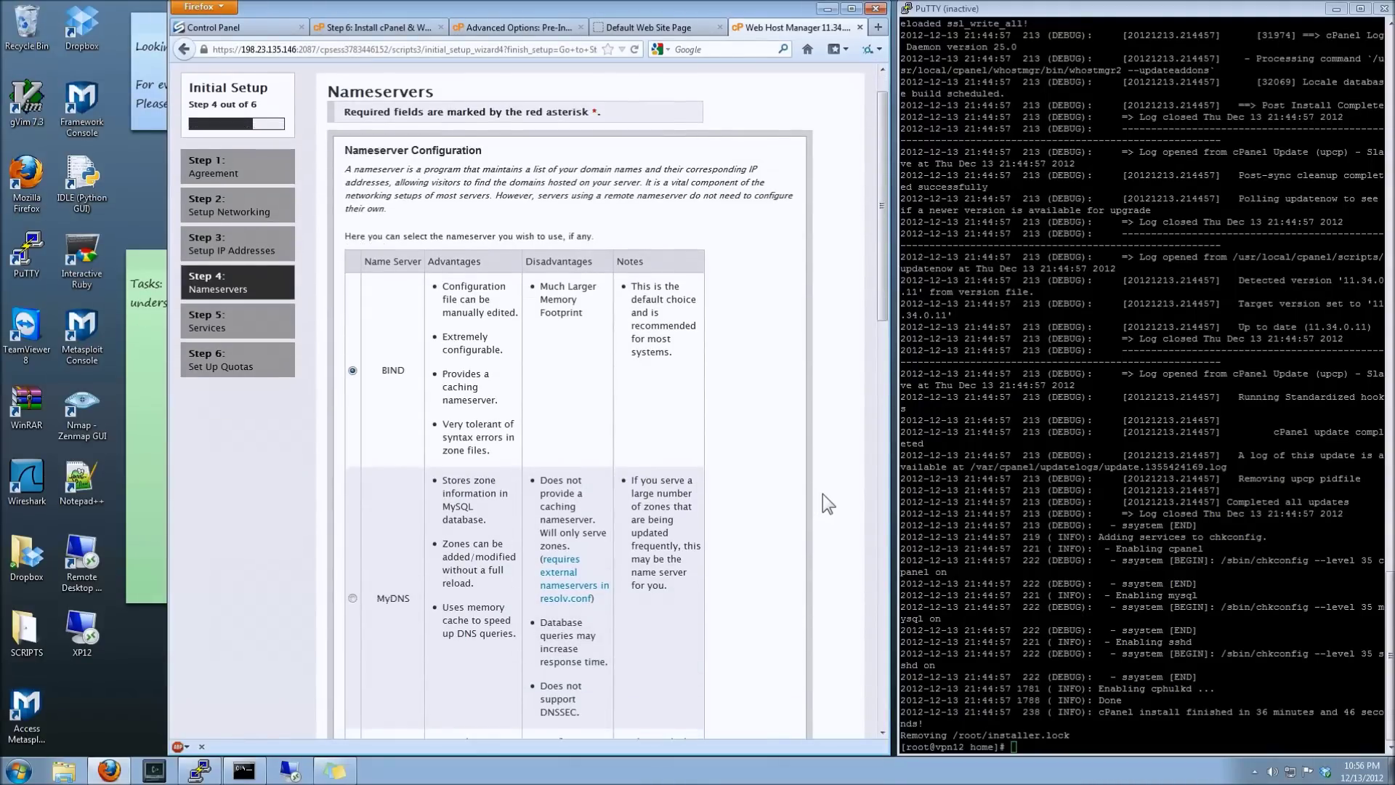
scroll(823, 494, "down", 5)
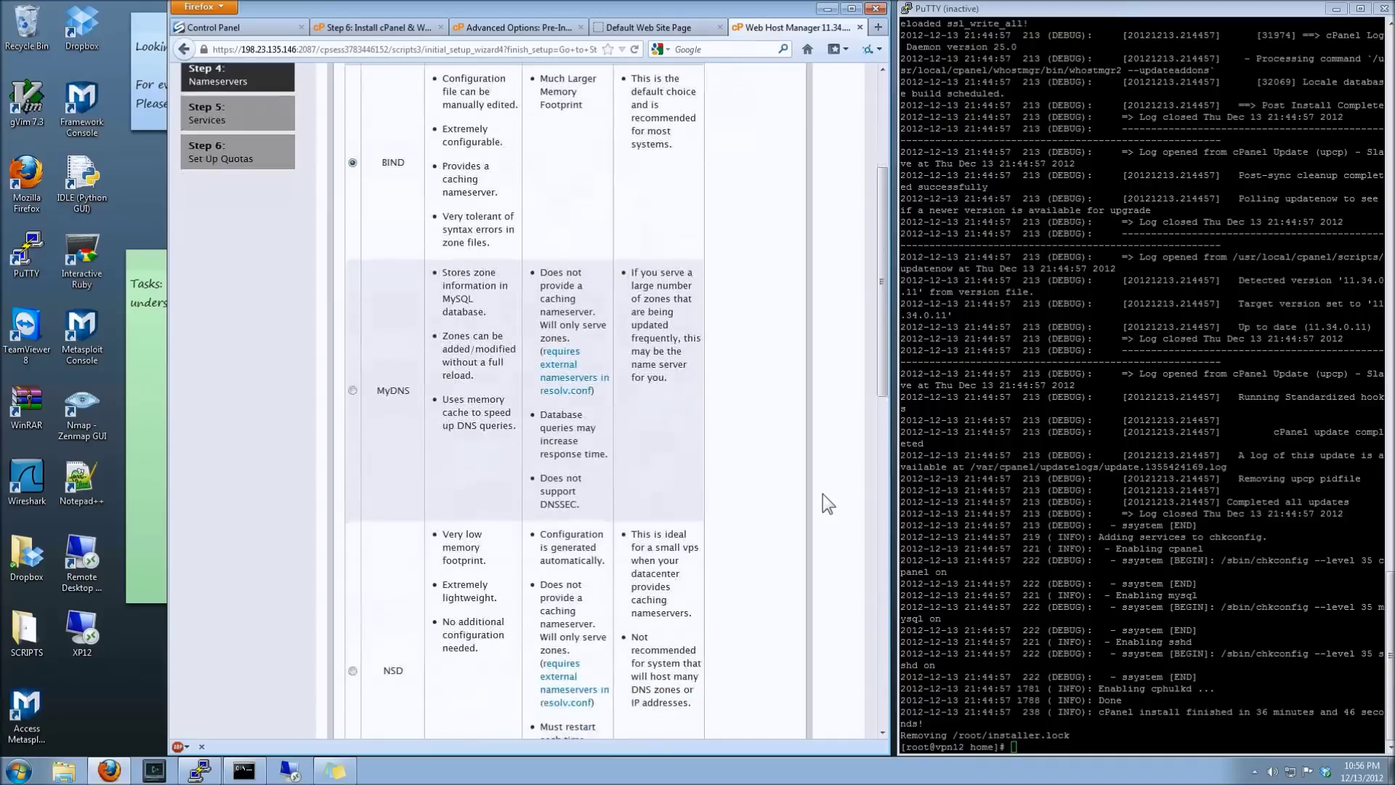
scroll(823, 503, "up", 1)
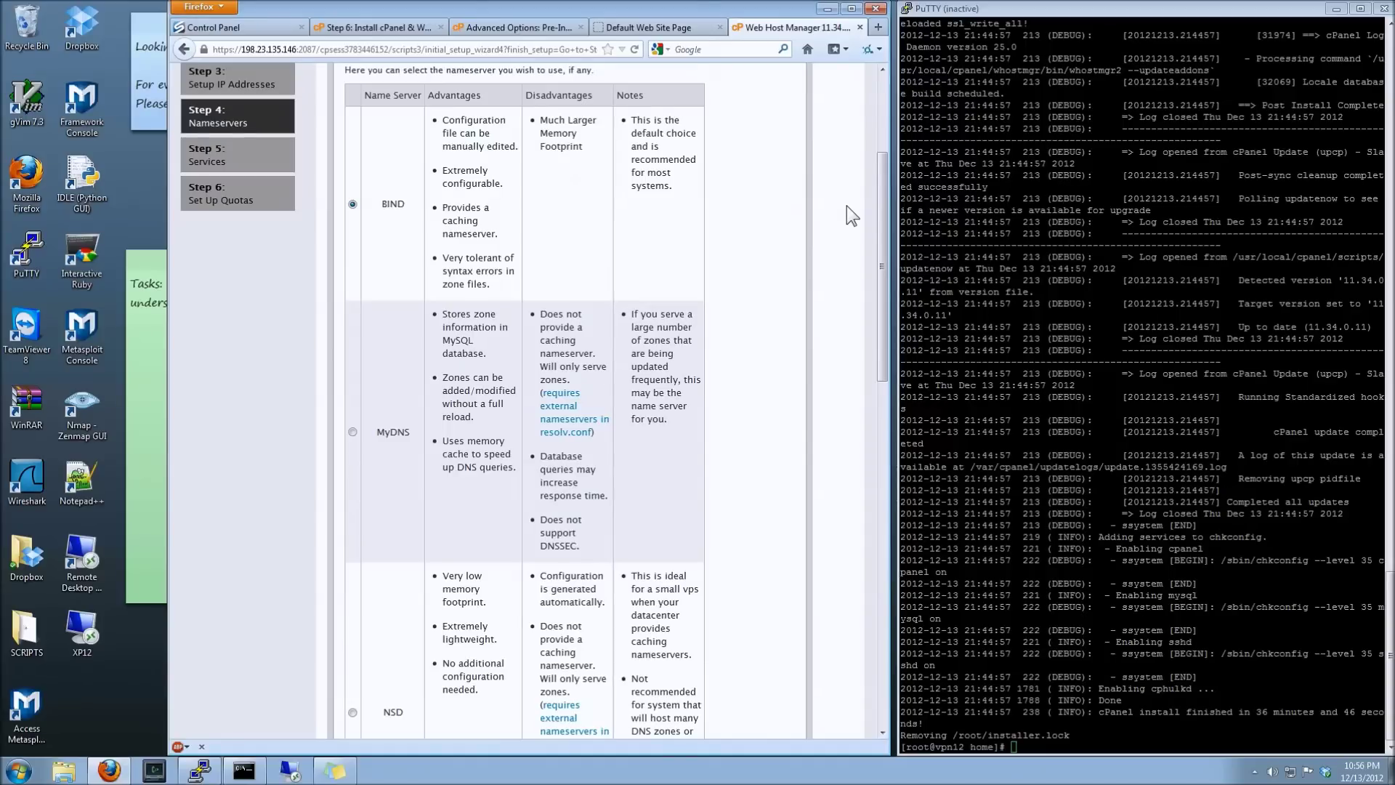
scroll(851, 216, "down", 2)
scroll(847, 207, "down", 1)
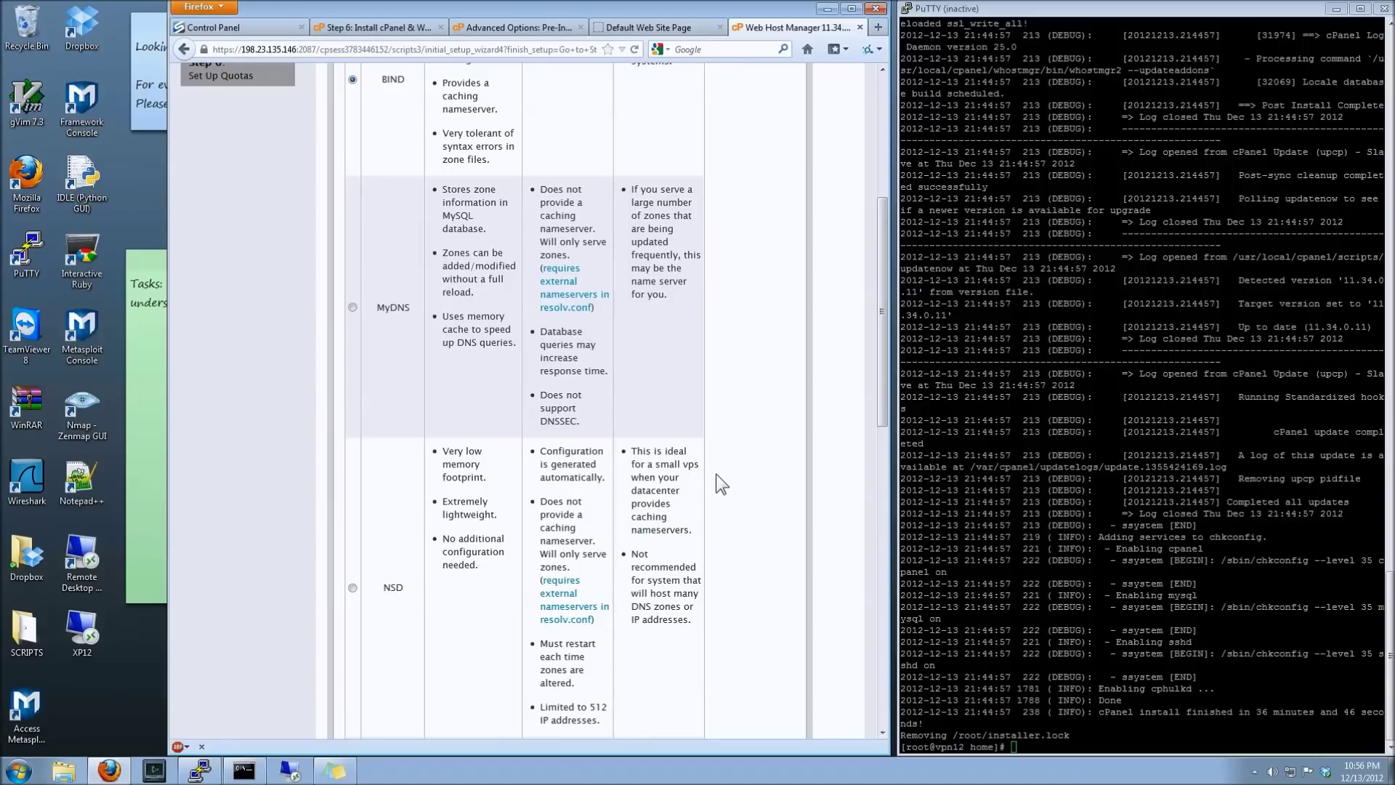
scroll(720, 483, "down", 4)
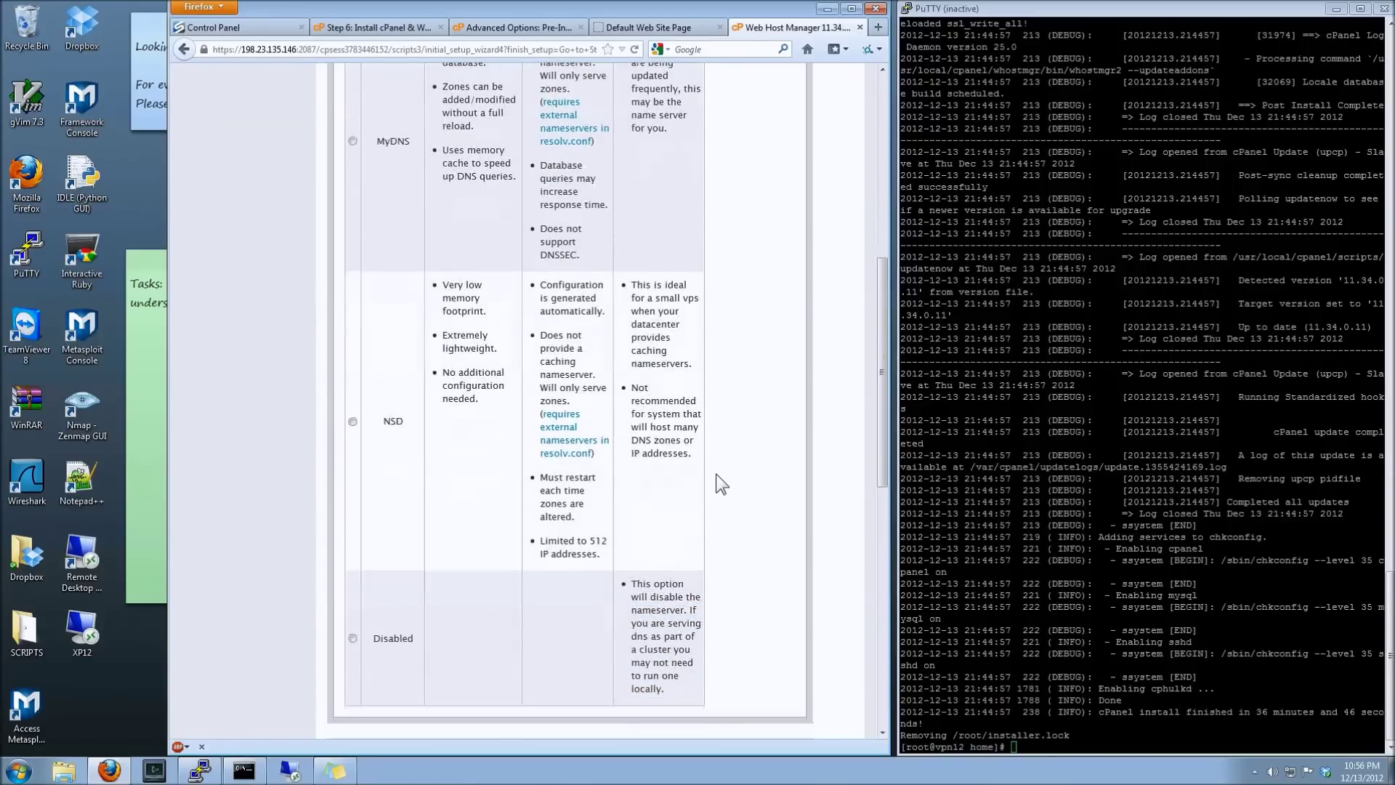
scroll(721, 483, "down", 1)
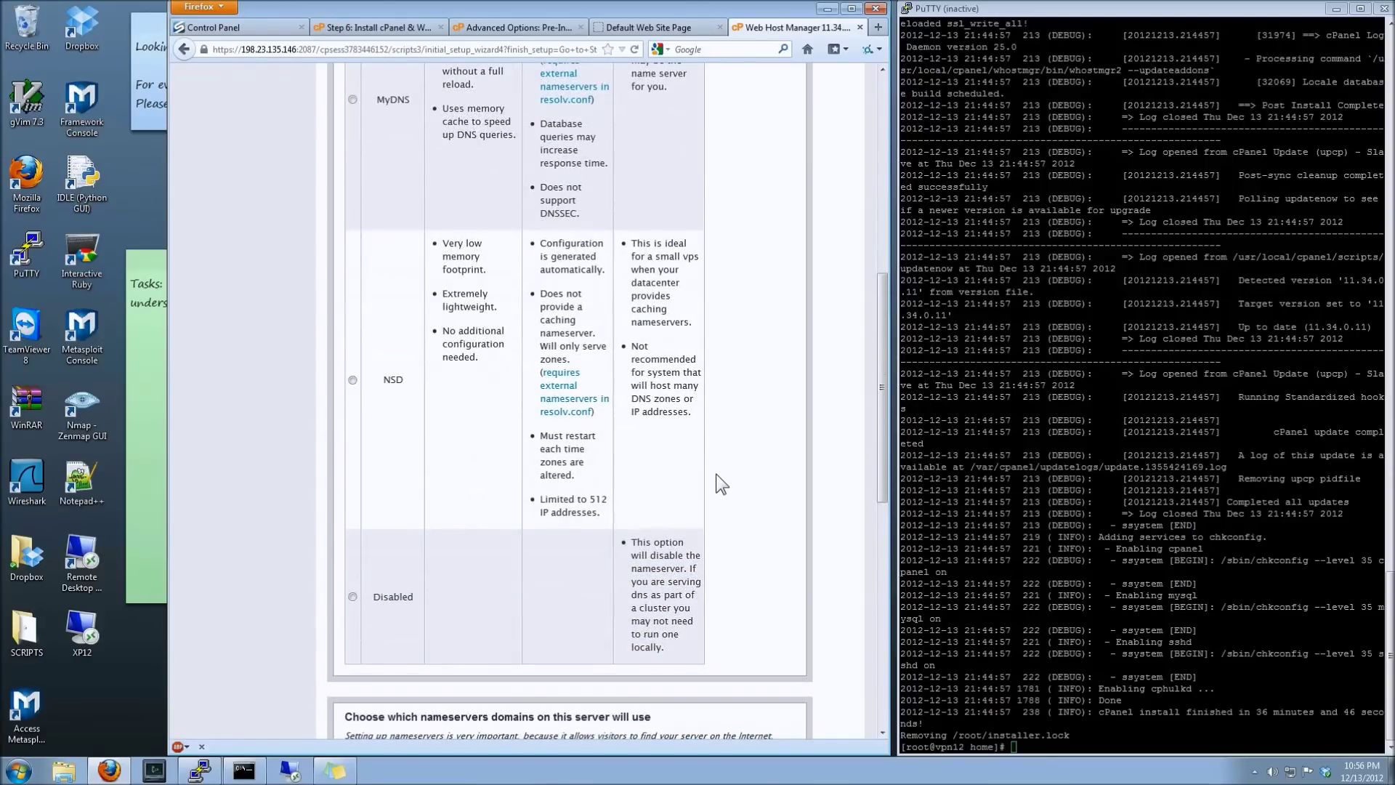
scroll(719, 483, "down", 3)
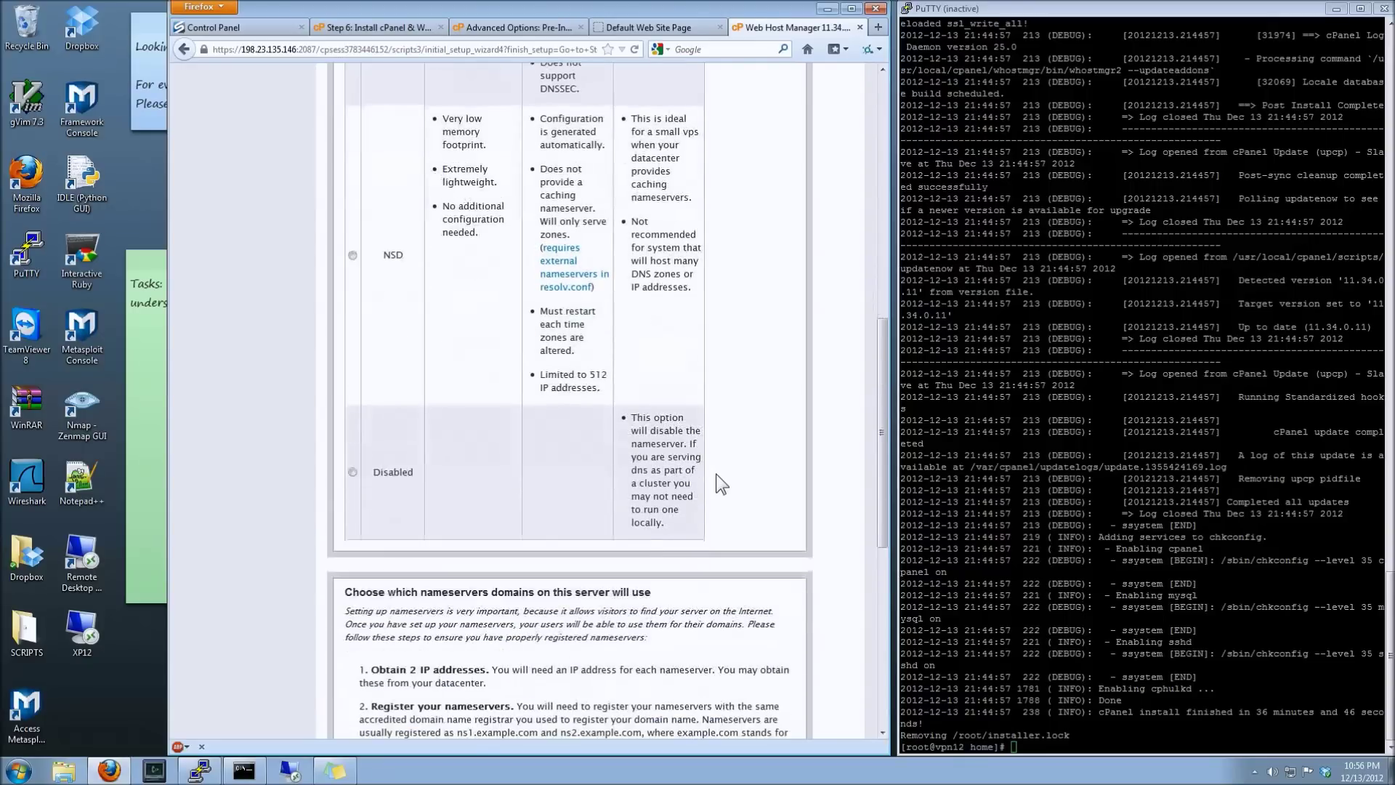
scroll(719, 483, "down", 1)
scroll(721, 483, "down", 2)
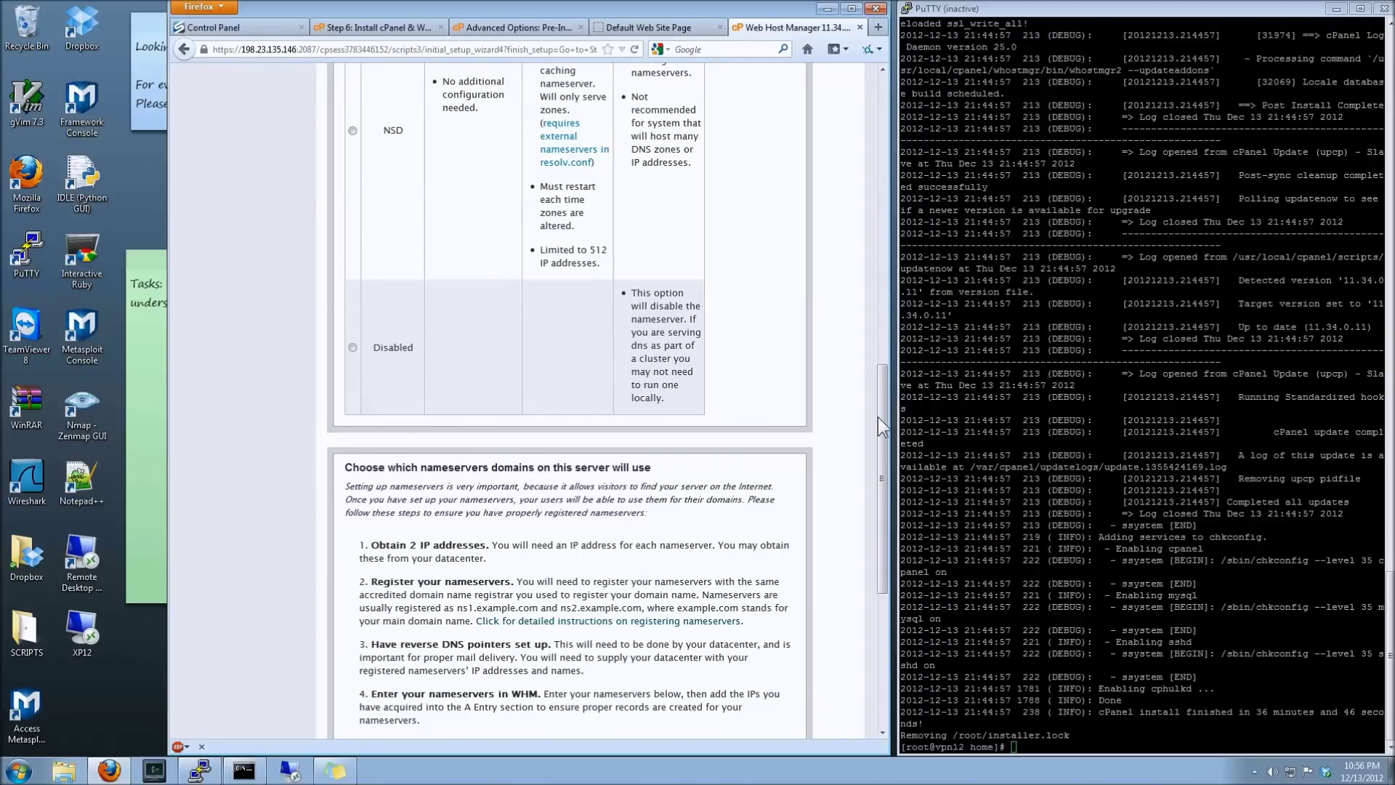
left_click_drag(882, 417, 869, 494)
scroll(869, 500, "down", 3)
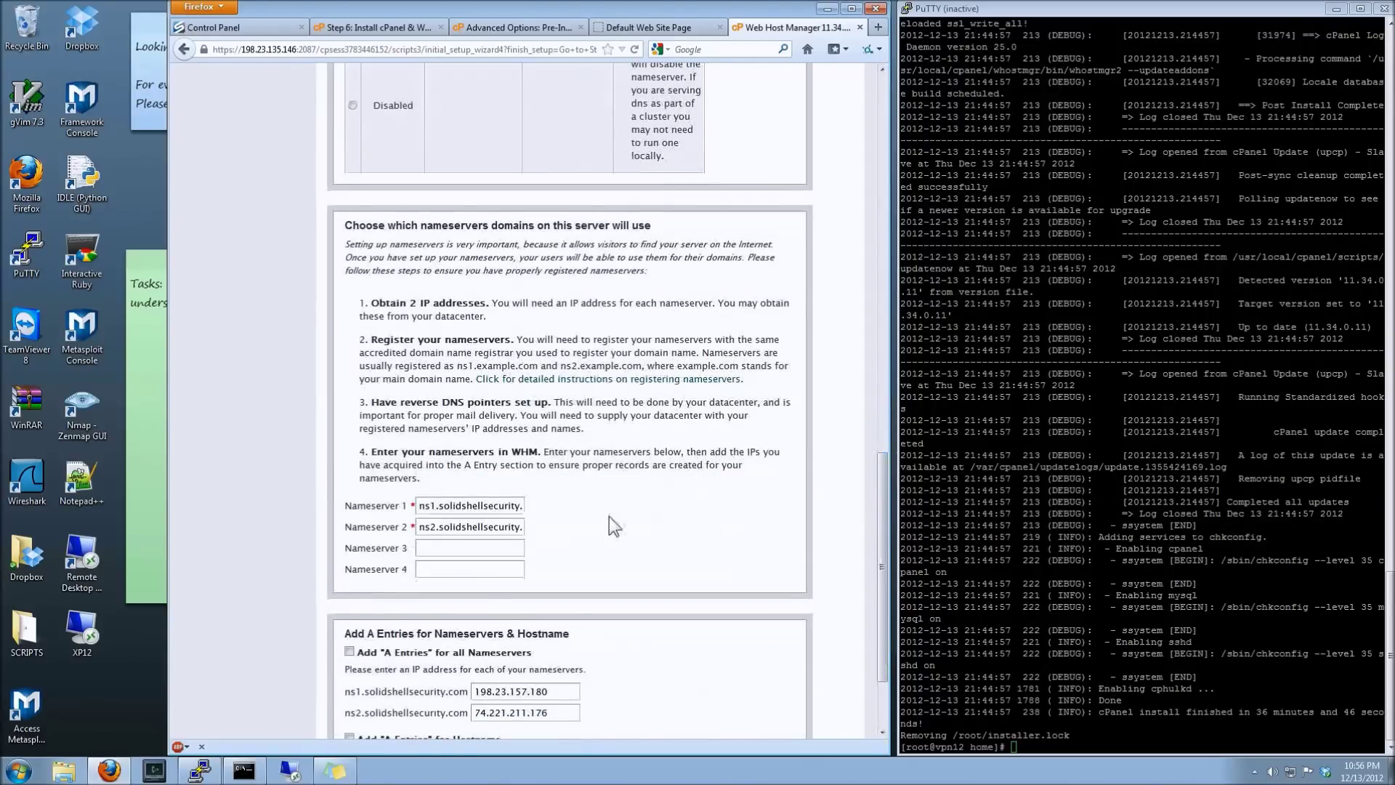
- Enable A entries for the hostname and all nameservers, then save and continue to Step 5
scroll(648, 533, "down", 3)
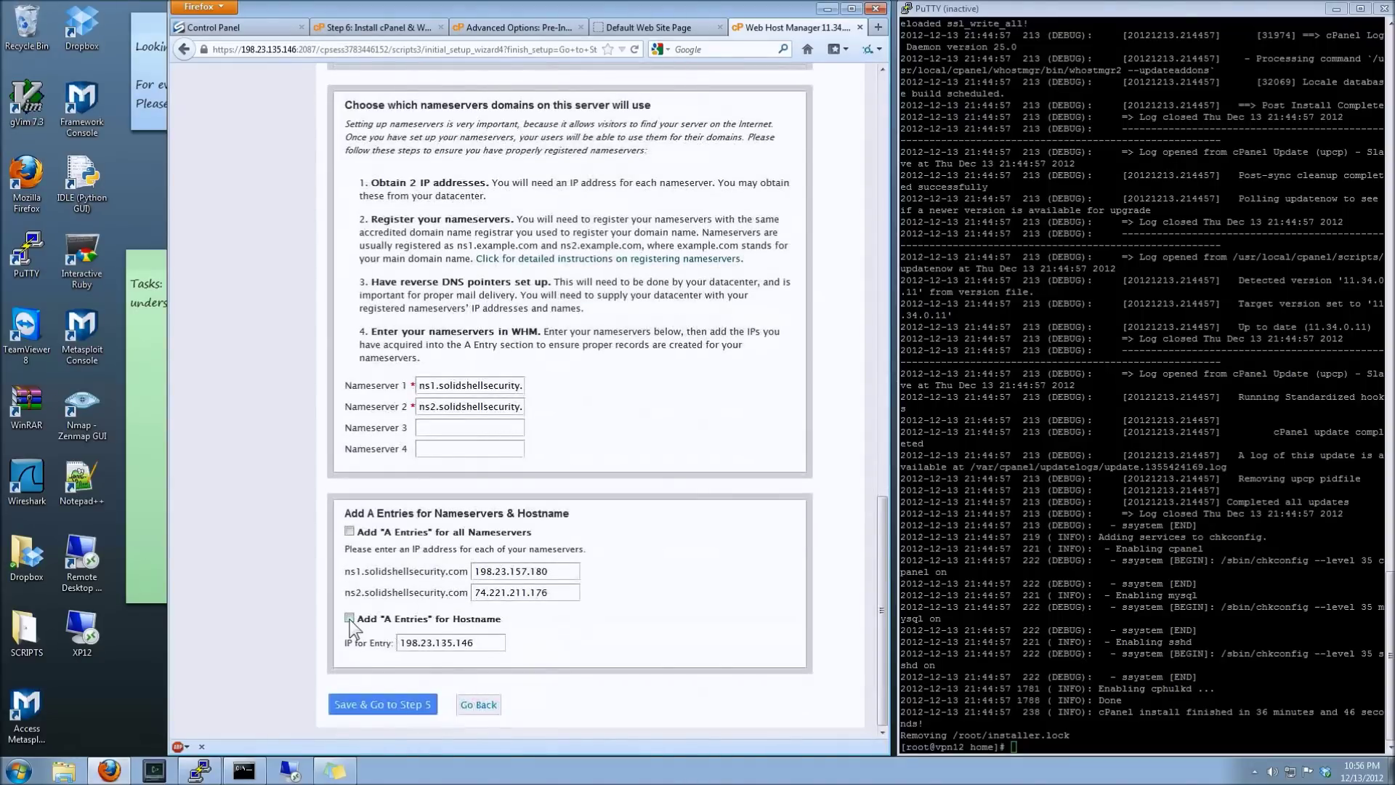
left_click(349, 618)
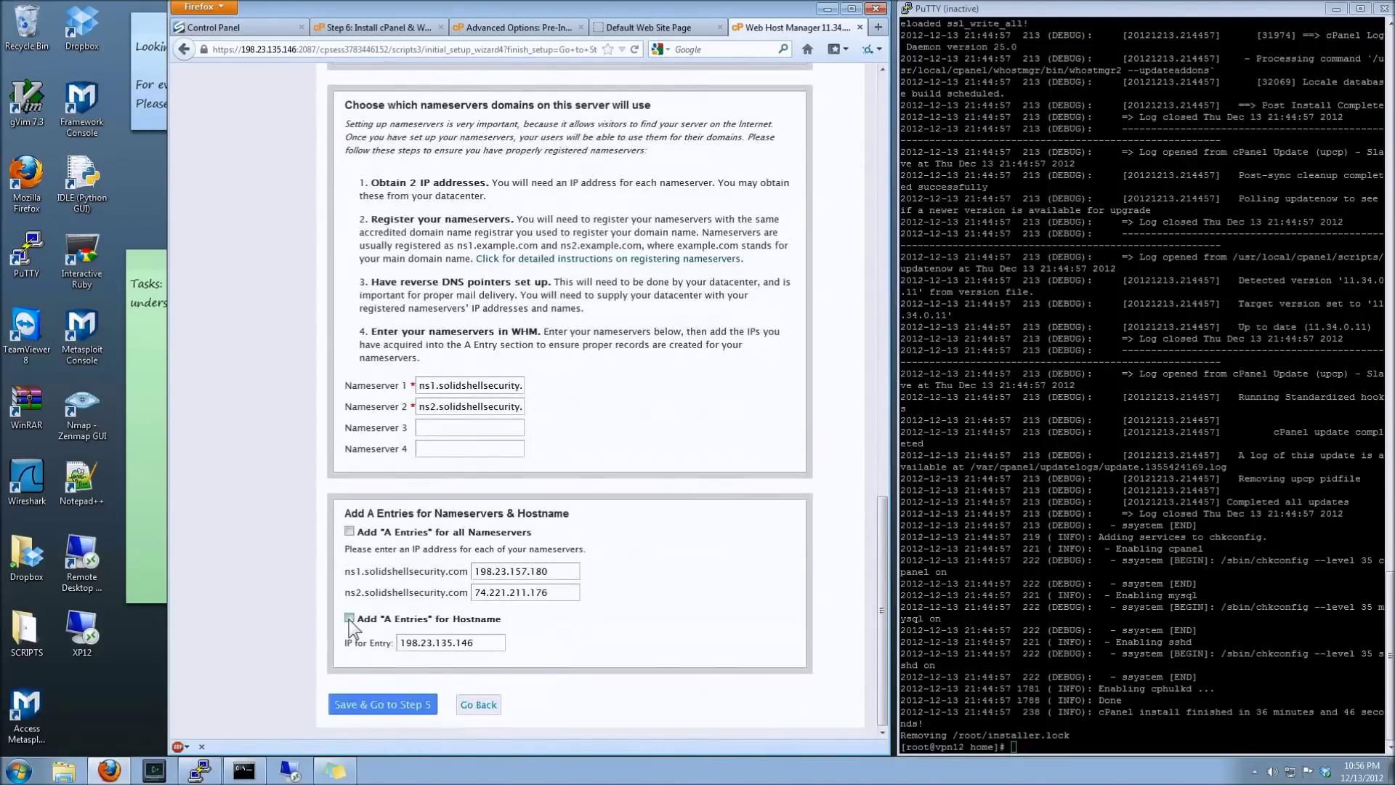
left_click(349, 531)
left_click(412, 702)
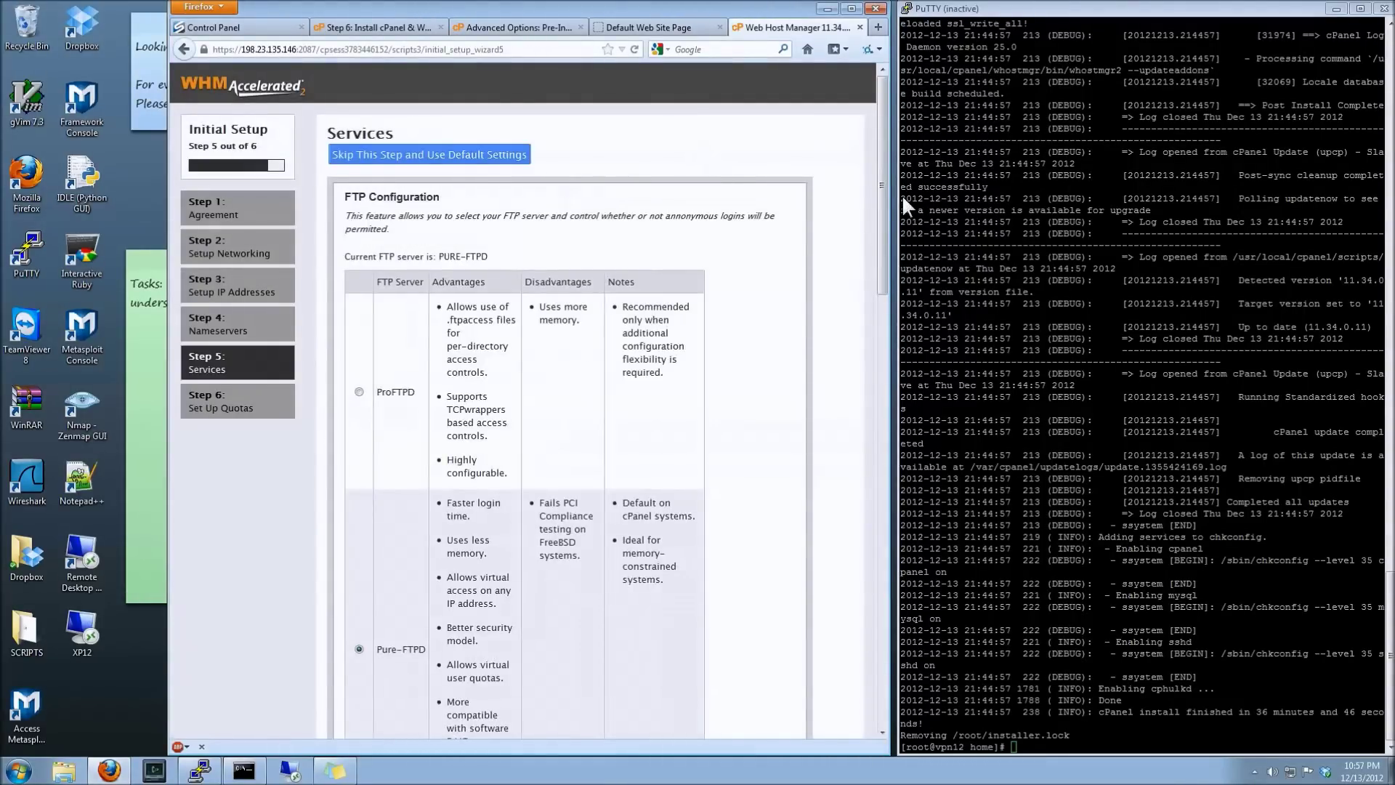
- Review FTP and Mail Configuration, keeping the Pure-FTPD and Dovecot defaults
left_click_drag(887, 197, 870, 259)
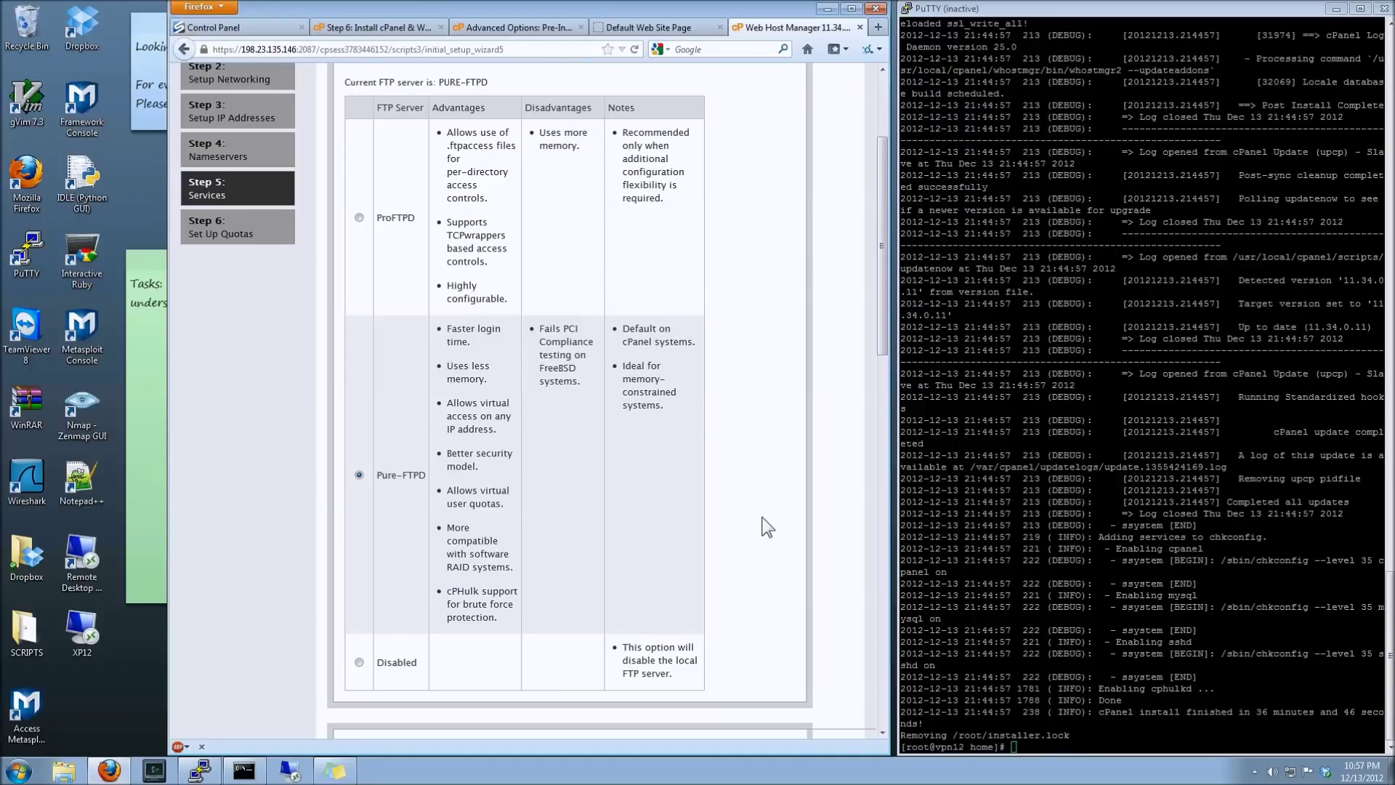
scroll(767, 526, "down", 4)
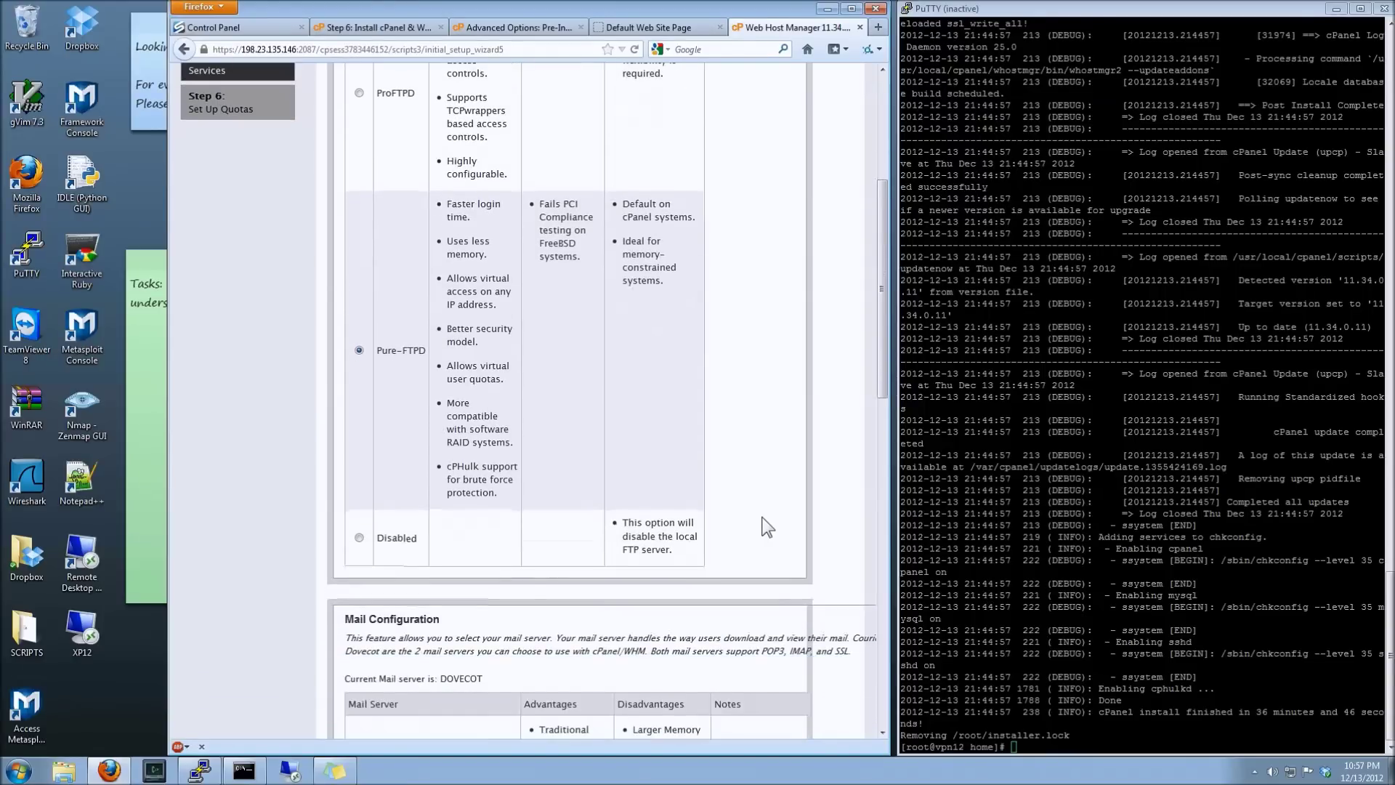
scroll(768, 526, "down", 10)
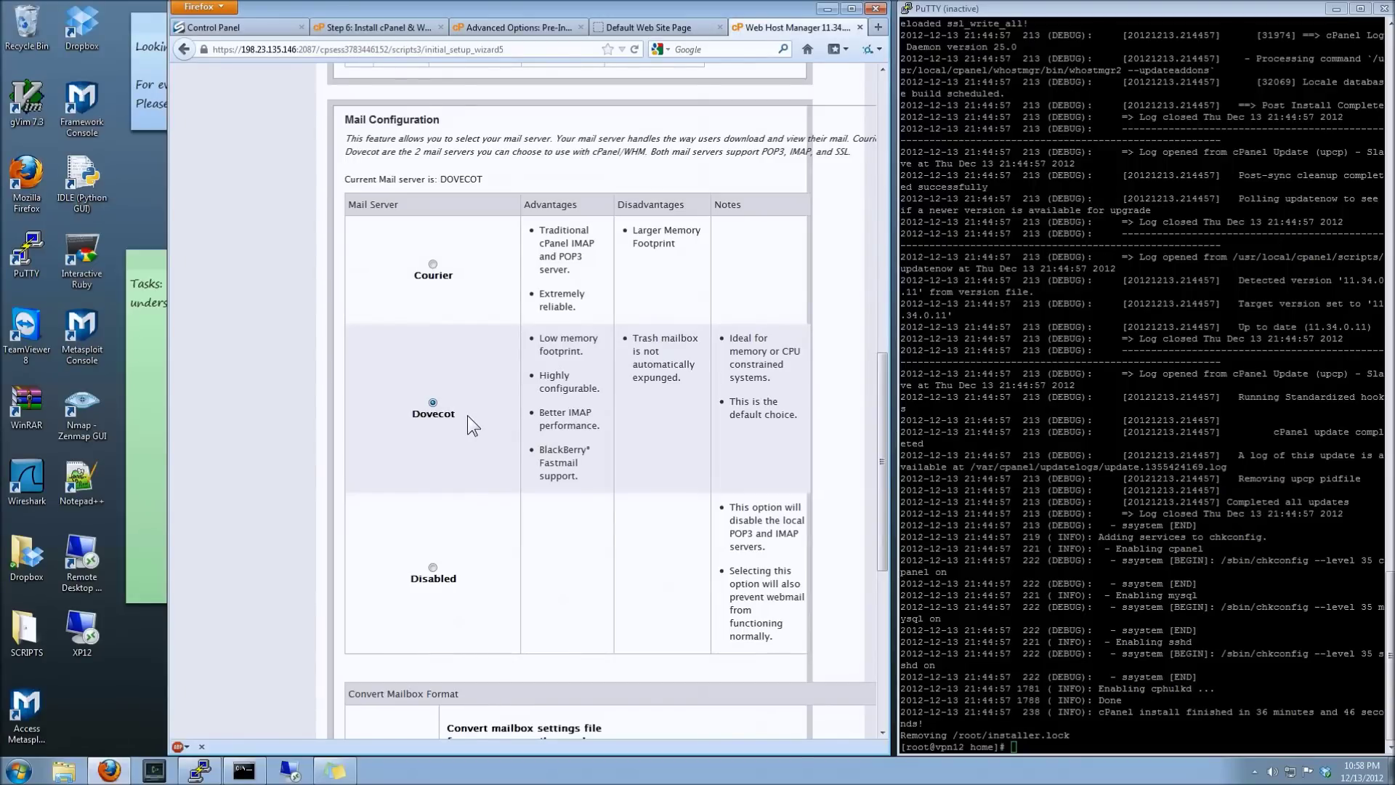
- Disable cPHulk brute force protection with advanced settings off, and save to Step 6 Quotas
scroll(490, 412, "down", 6)
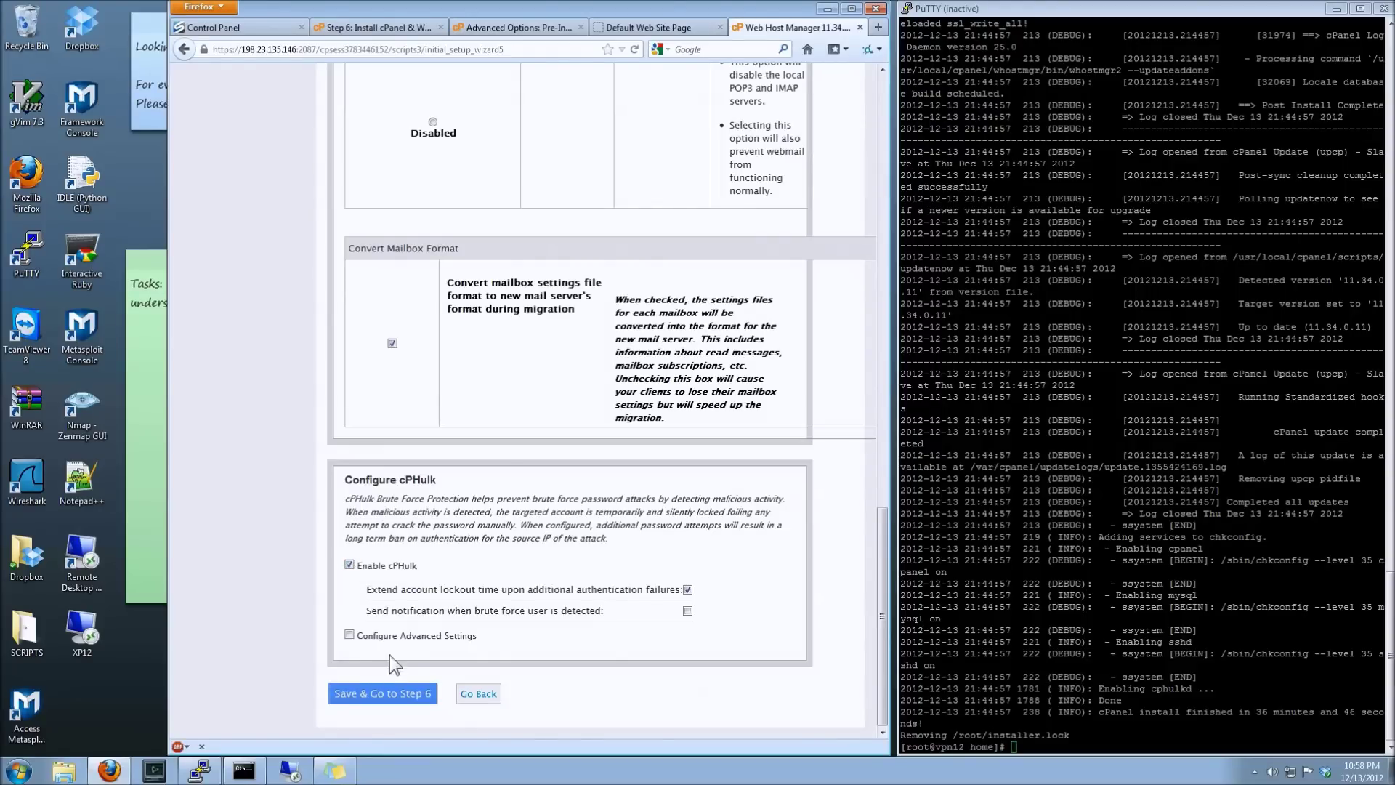
left_click(353, 638)
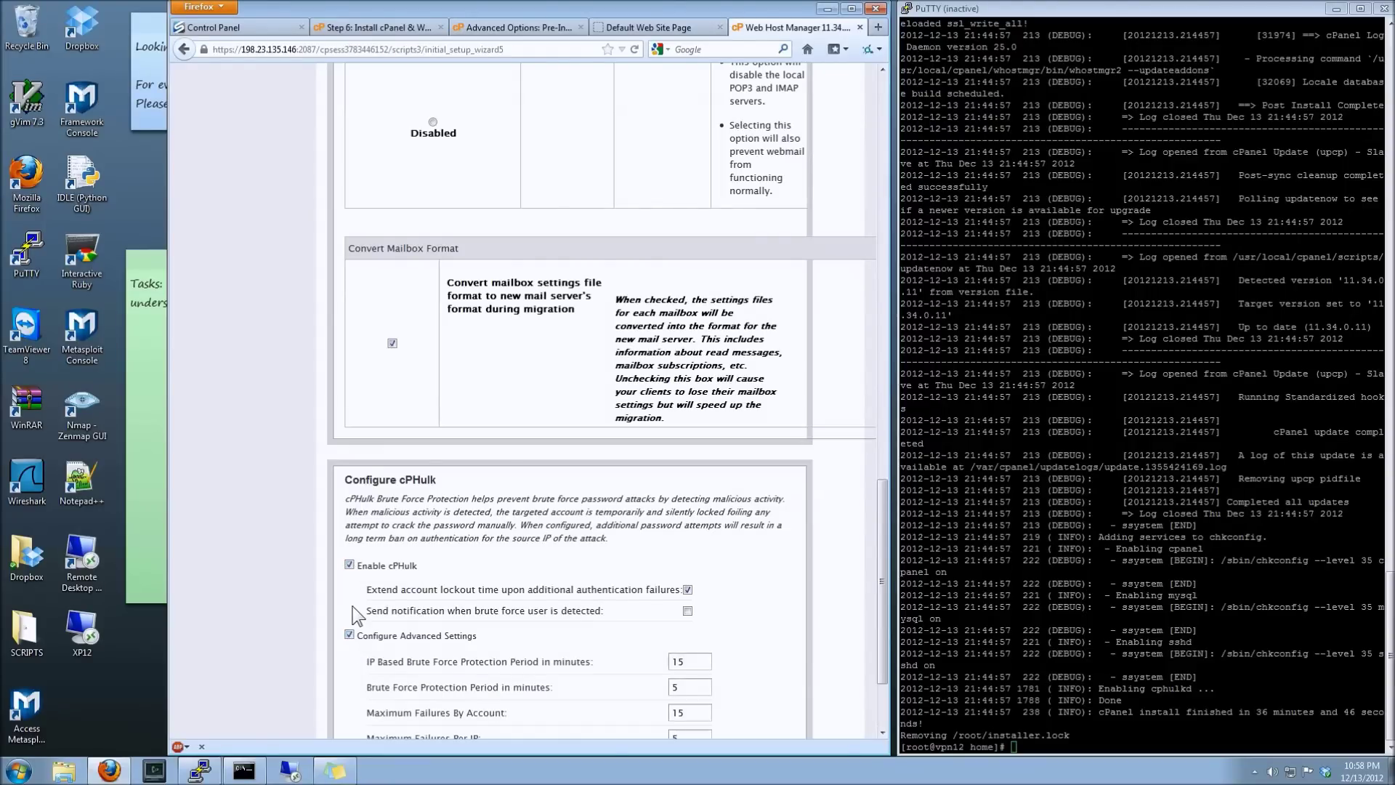
scroll(356, 617, "down", 3)
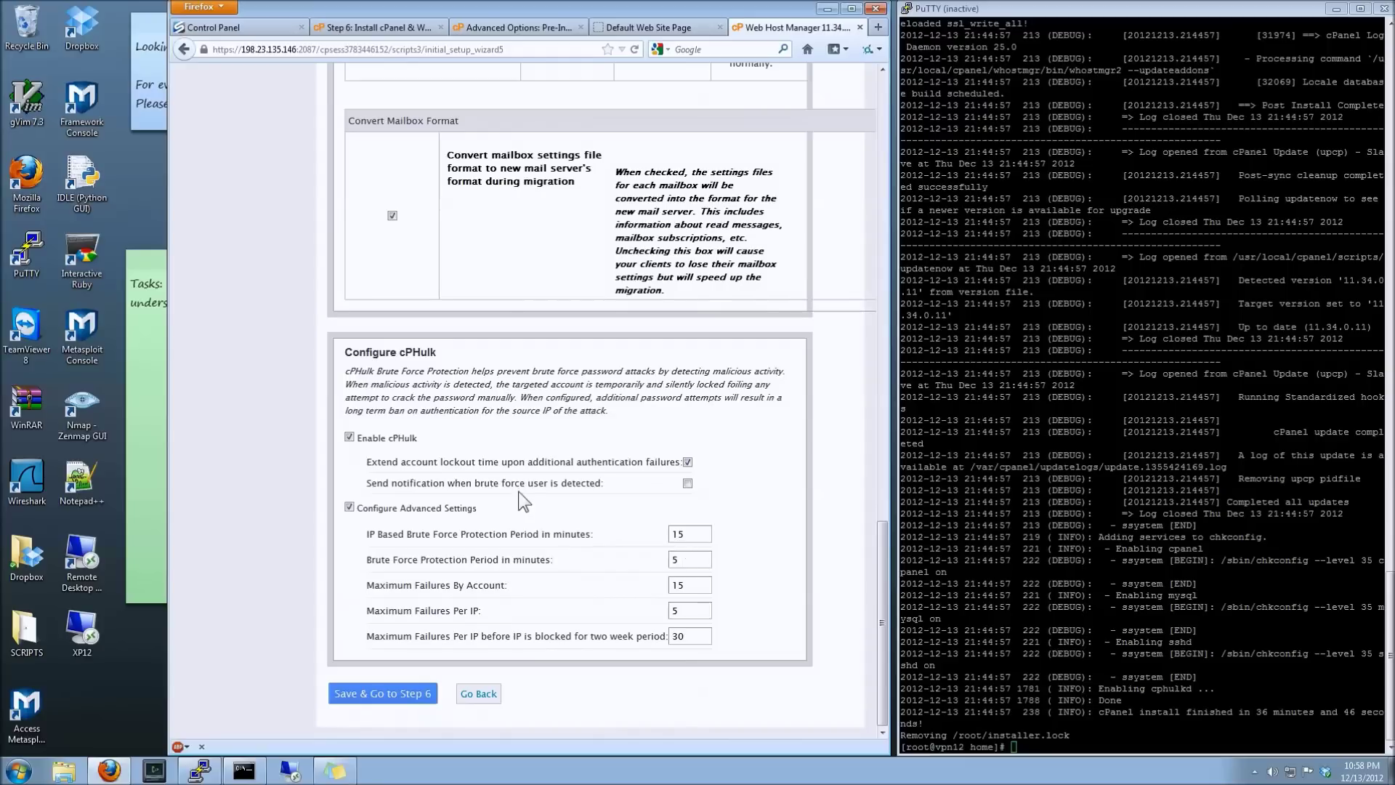
left_click(351, 506)
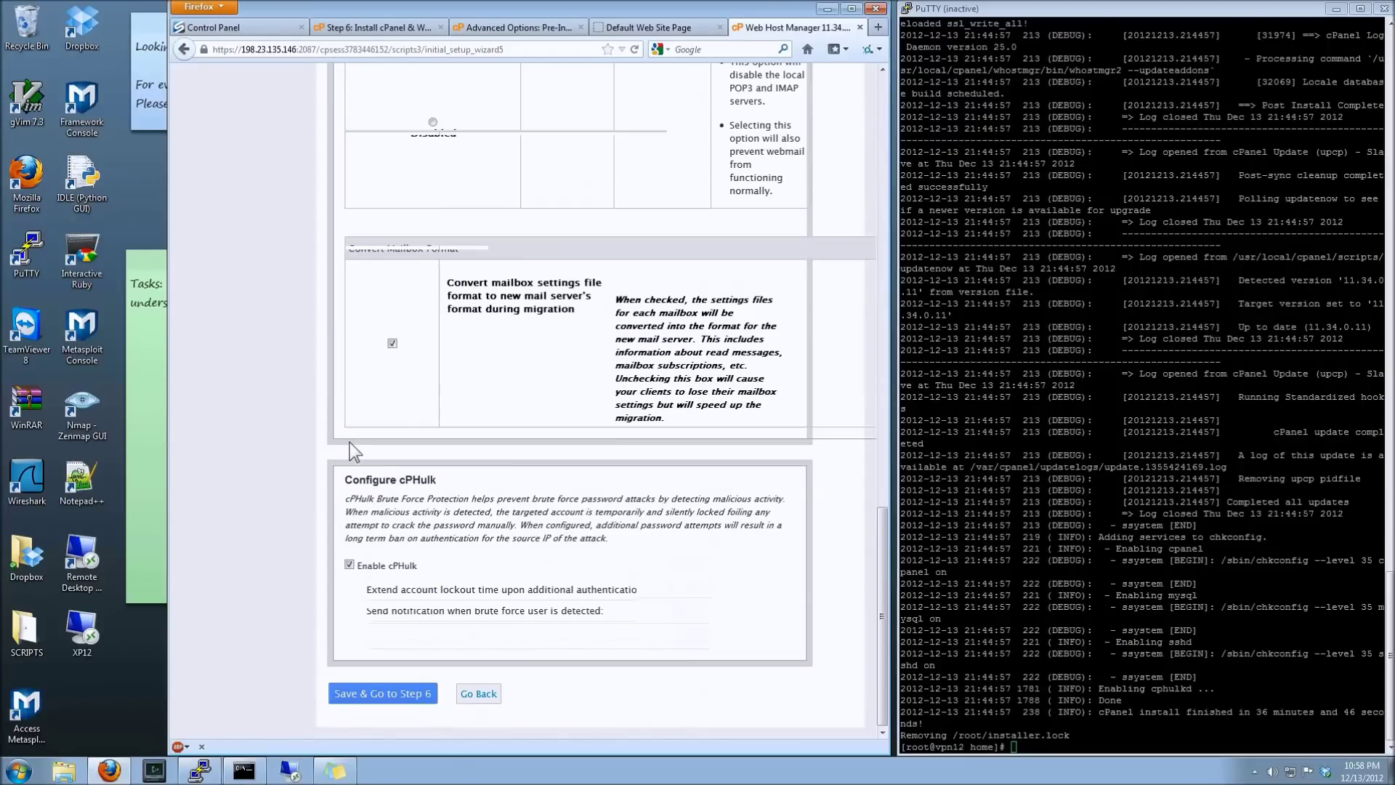
left_click(350, 566)
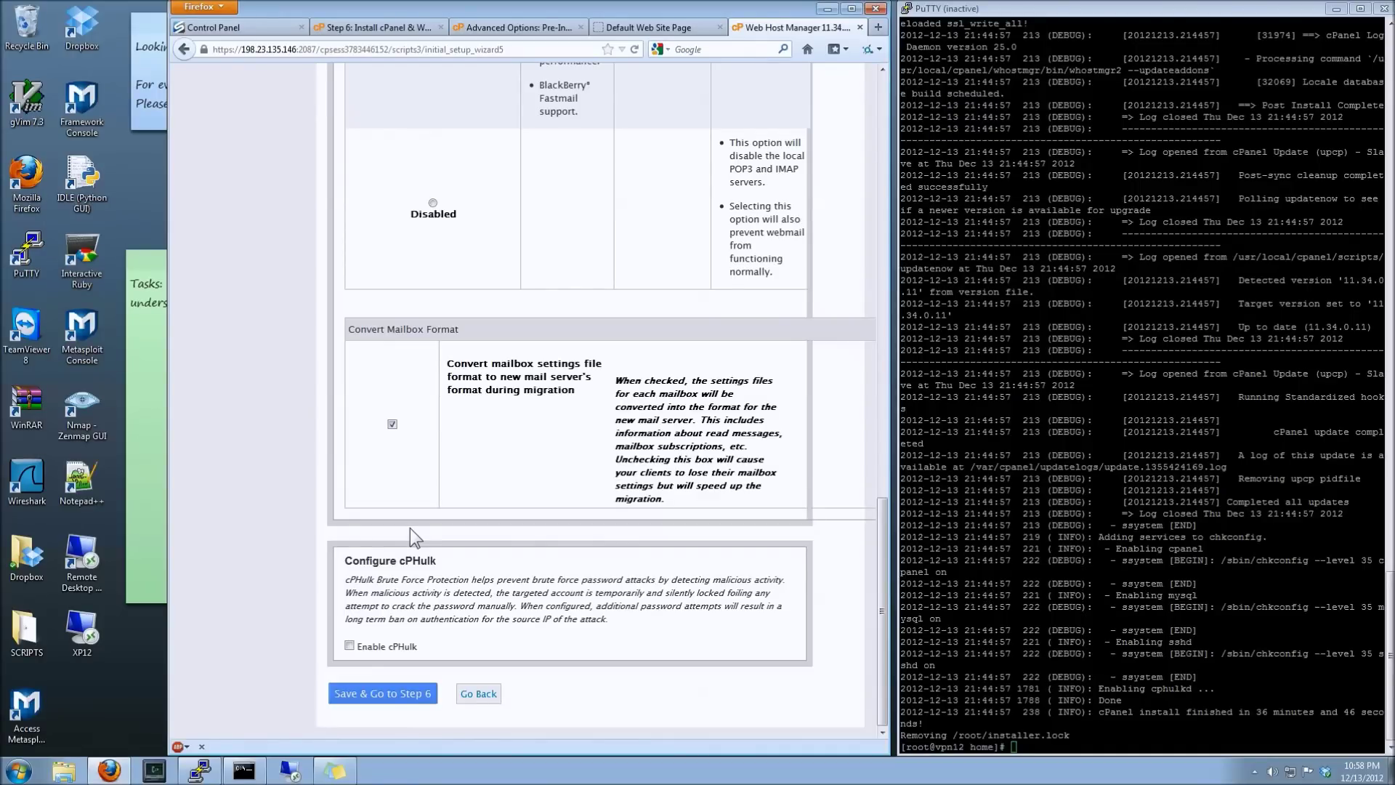
left_click(382, 695)
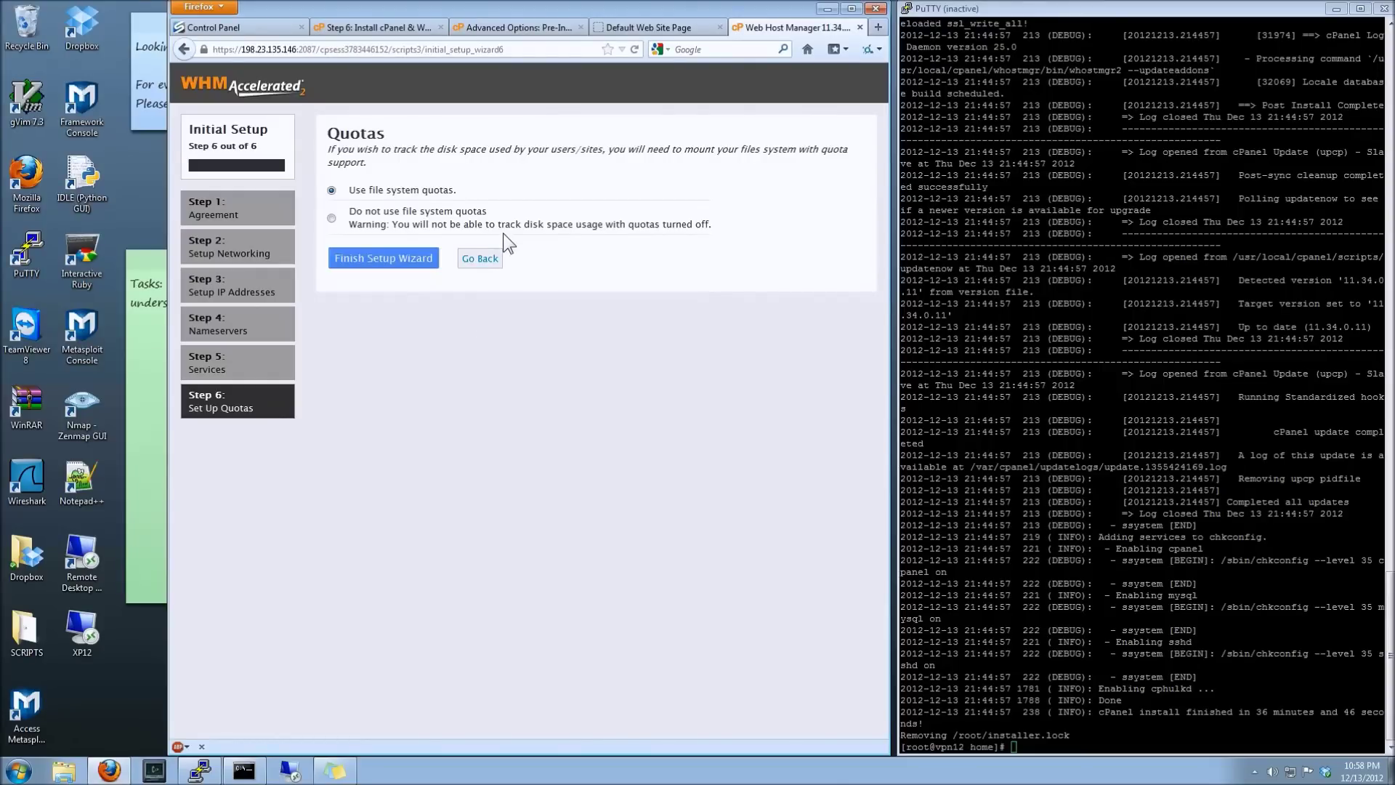
- Complete the setup wizard keeping 'Use file system quotas' selected
left_click(403, 256)
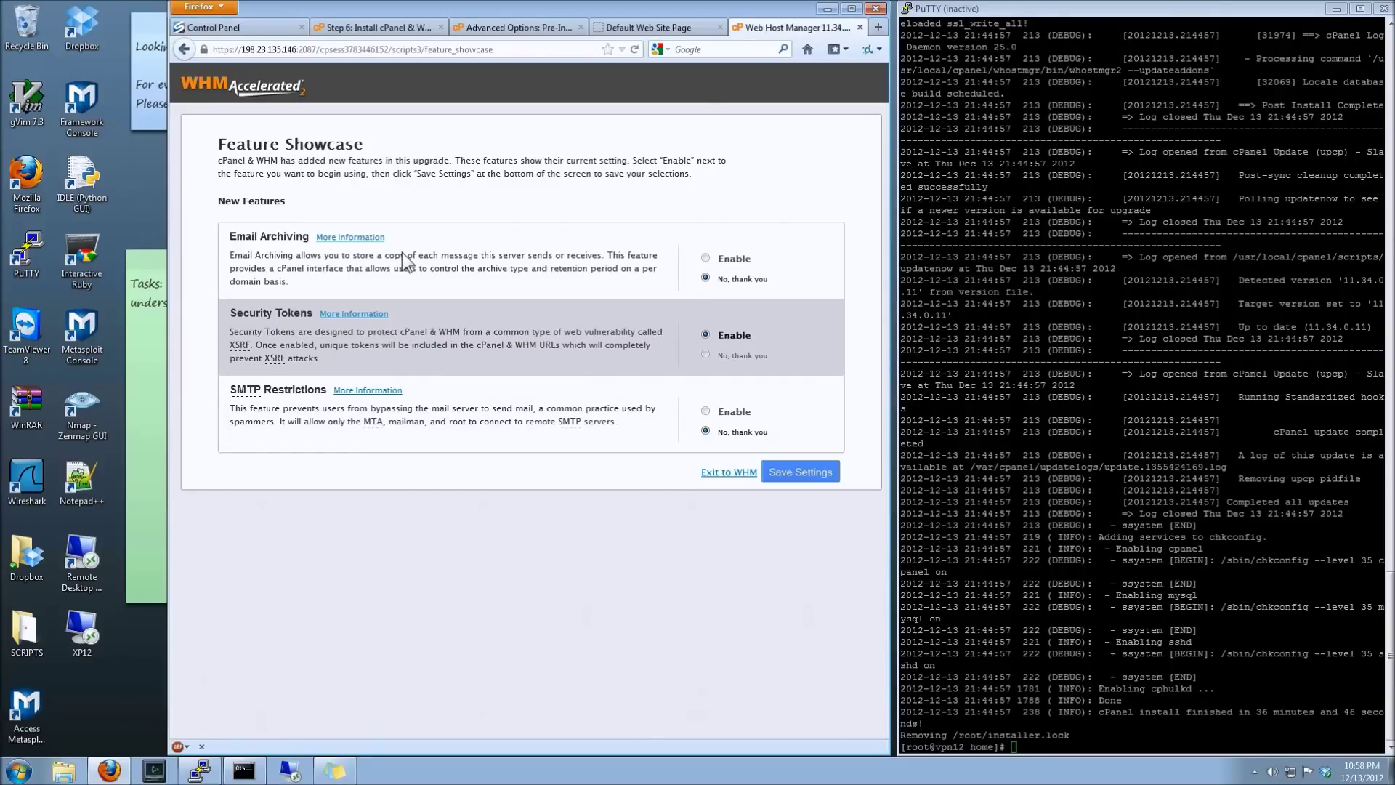
- Save the Feature Showcase choices with only Security Tokens enabled
left_click(800, 469)
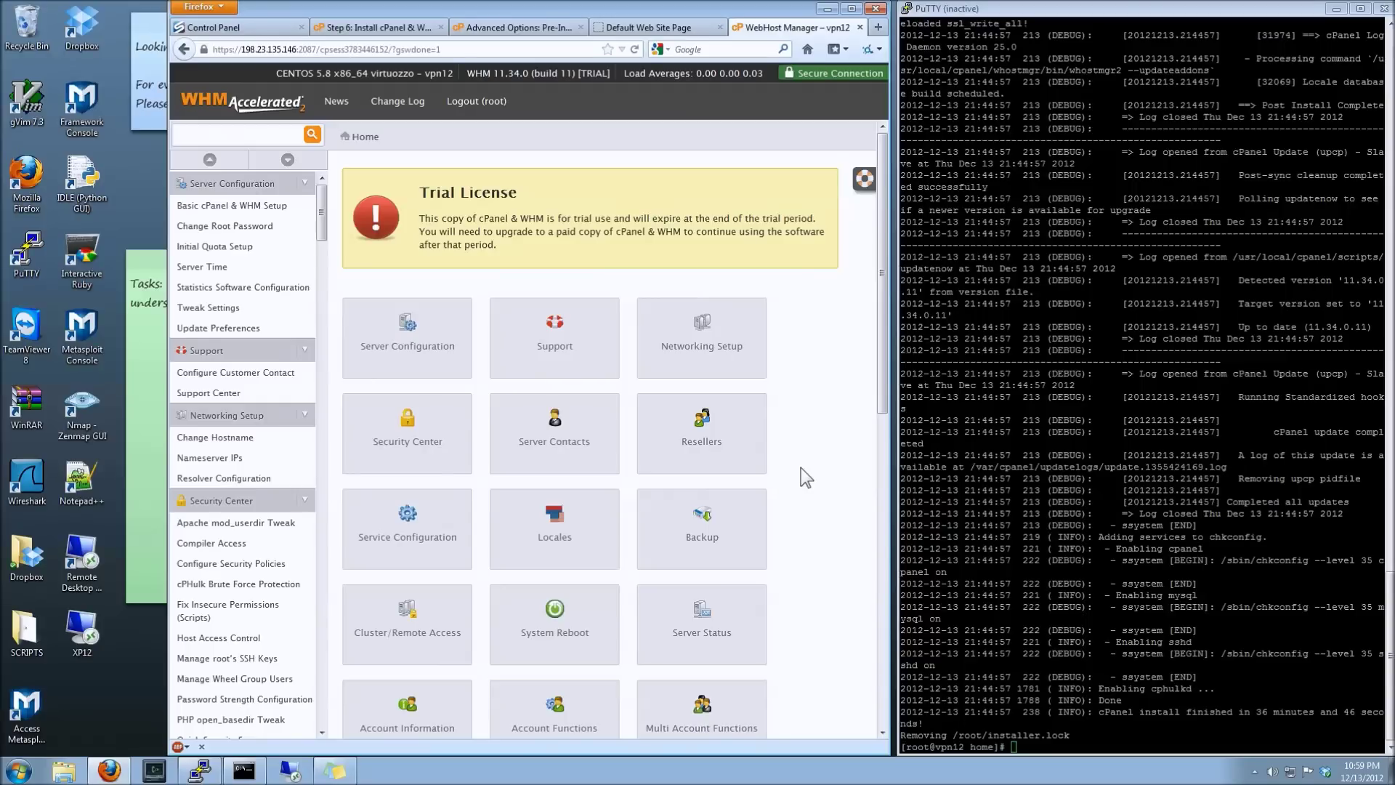
- Browse the WHM home icons, then open the Server Configuration category
scroll(801, 469, "down", 3)
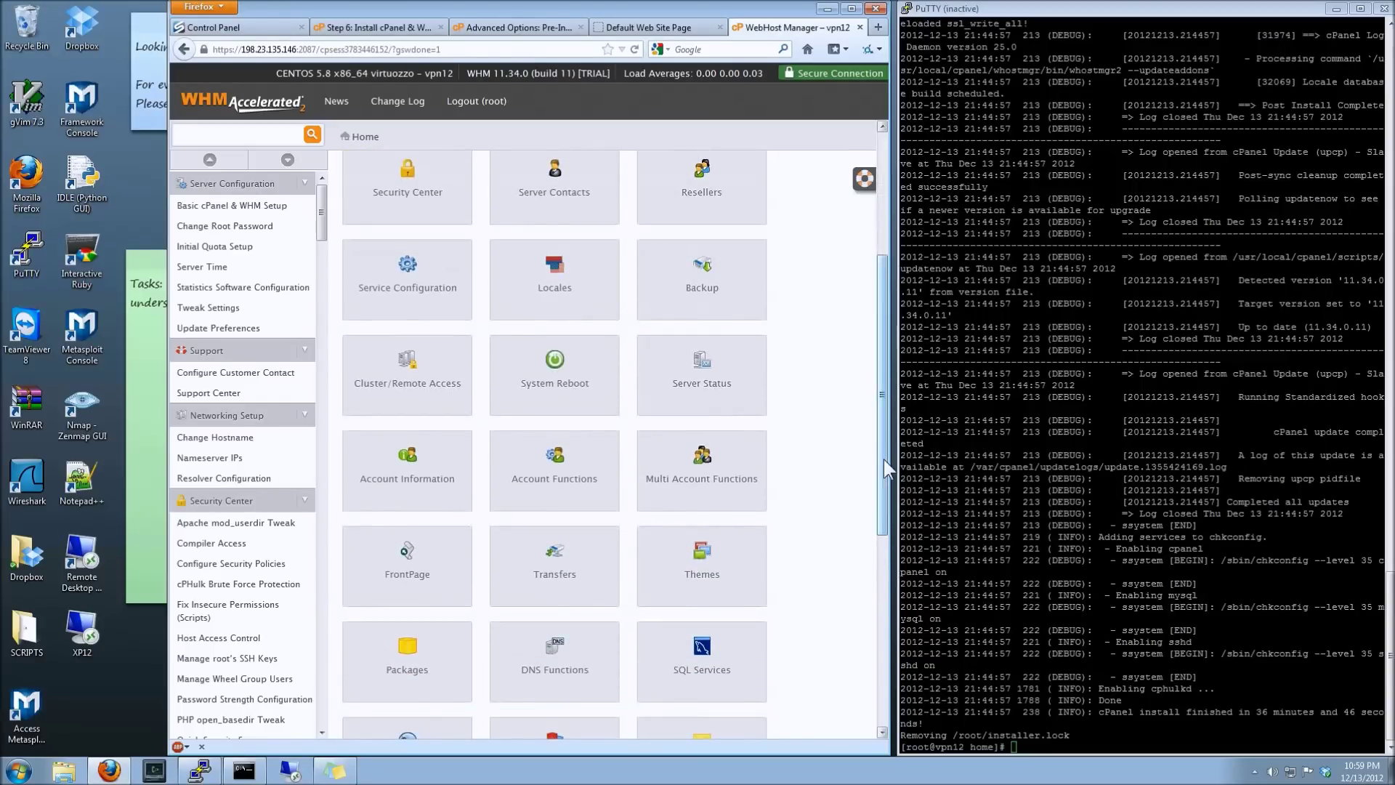
scroll(865, 508, "down", 3)
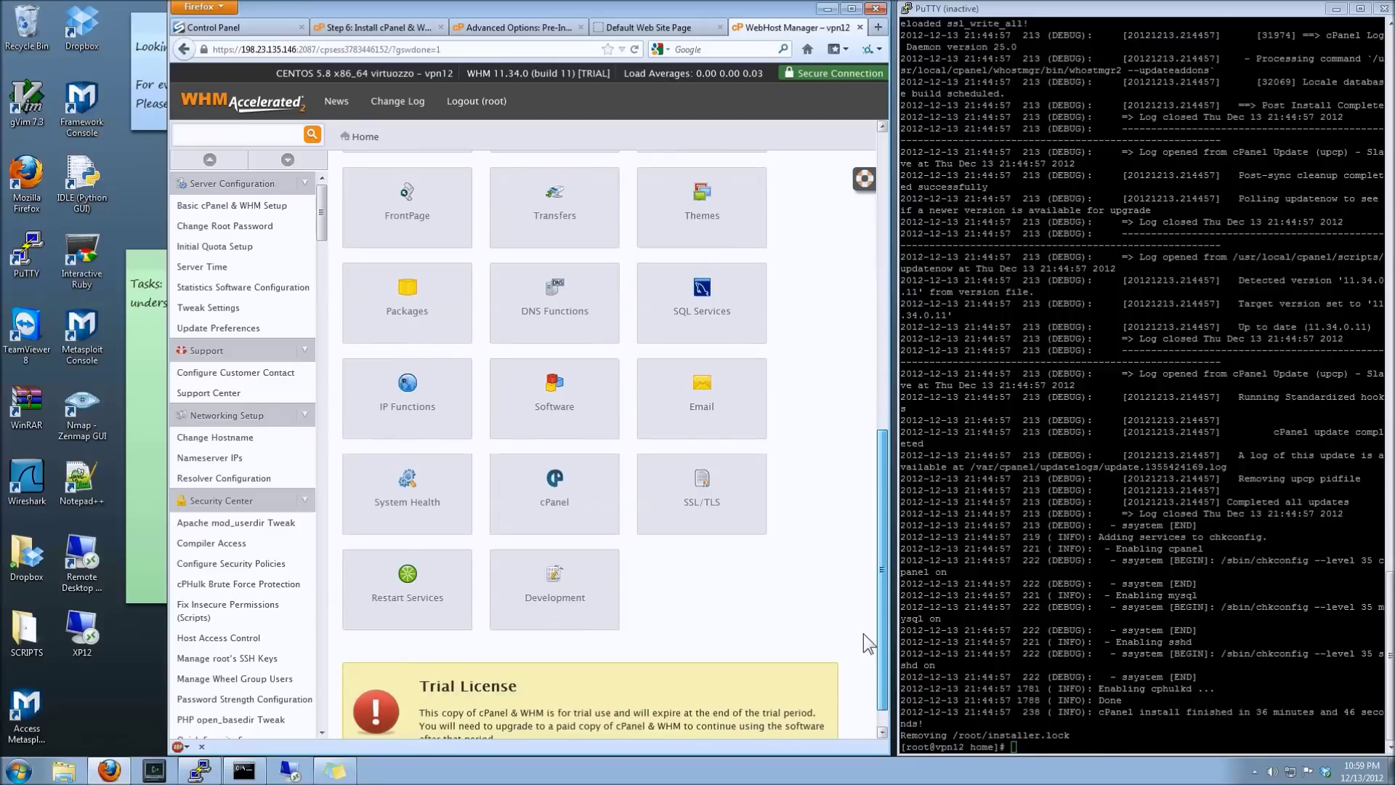
scroll(861, 661, "down", 1)
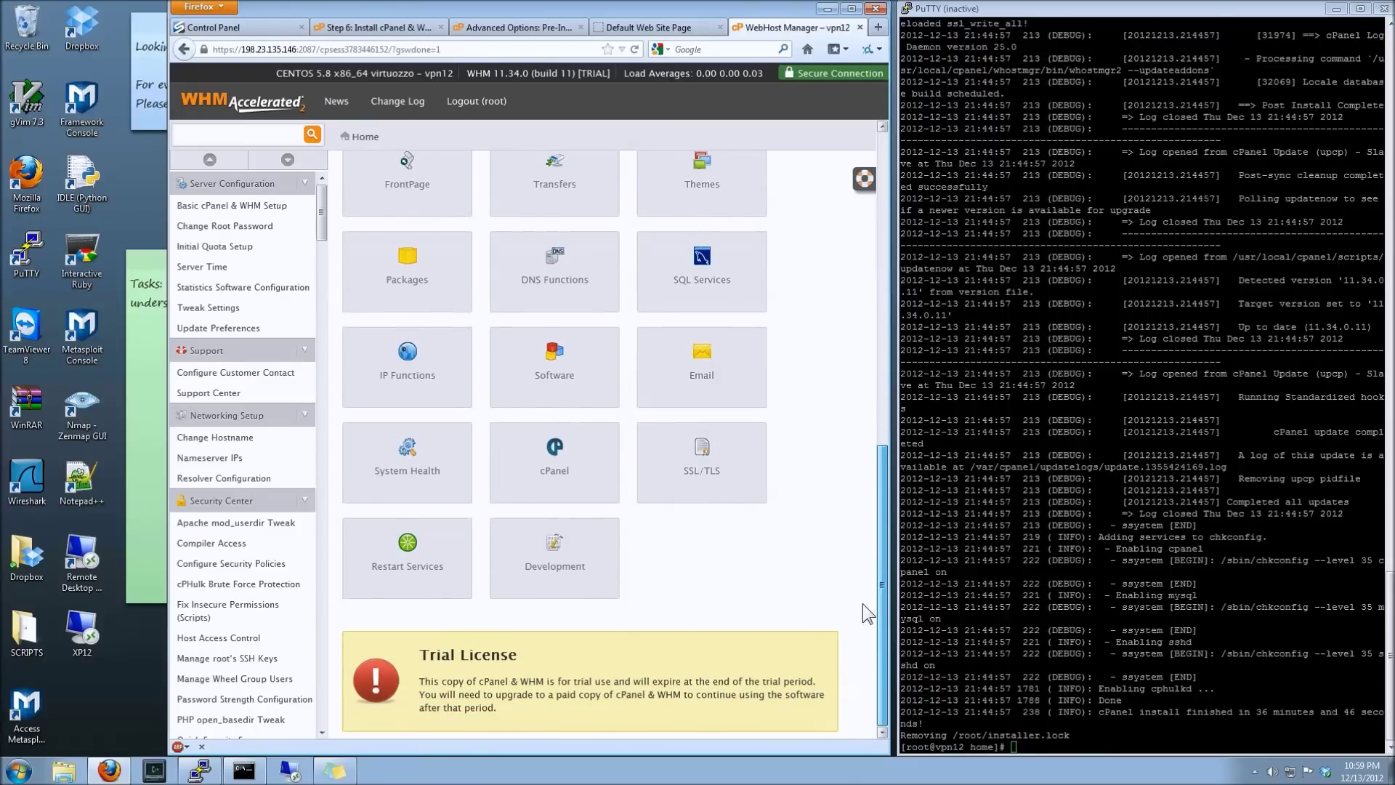
scroll(862, 603, "up", 1)
left_click_drag(881, 584, 891, 295)
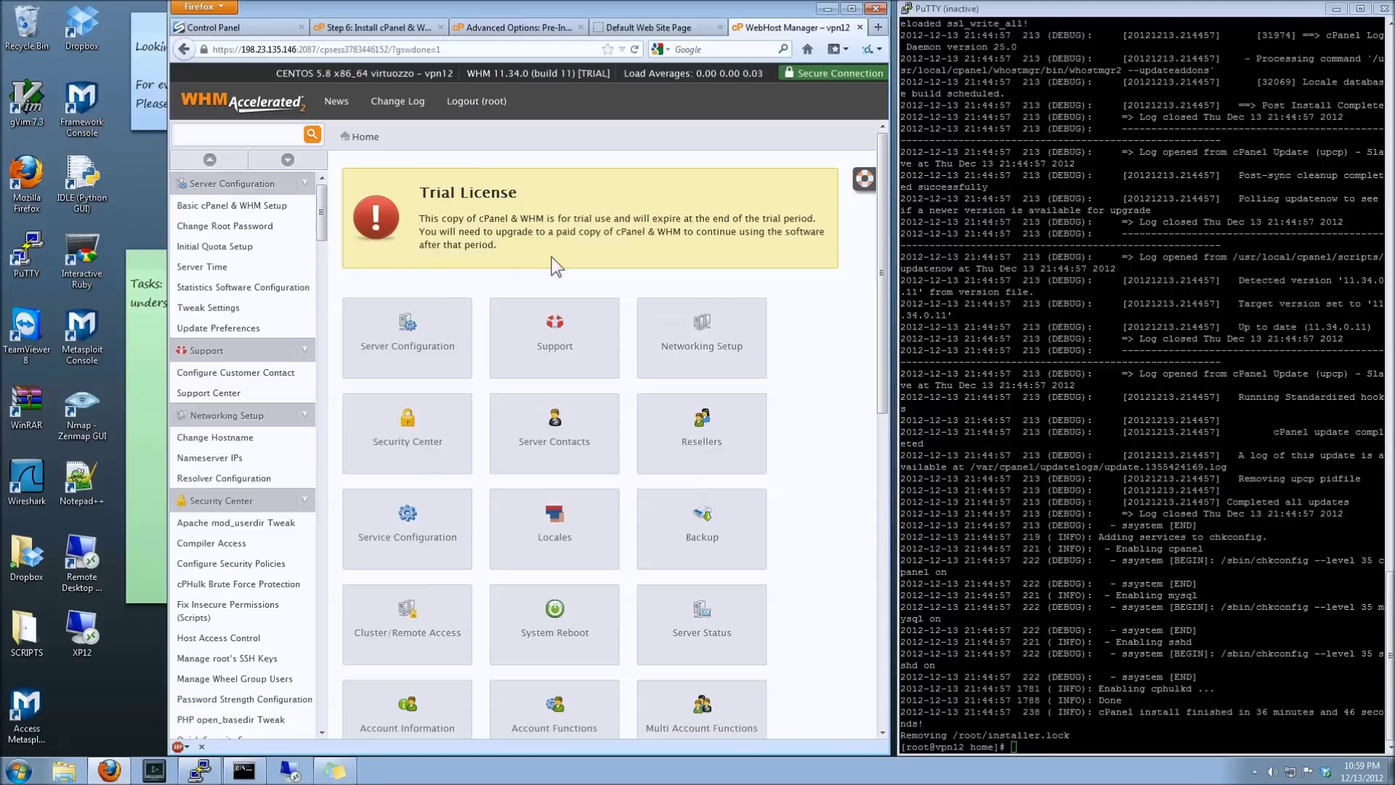
left_click(433, 323)
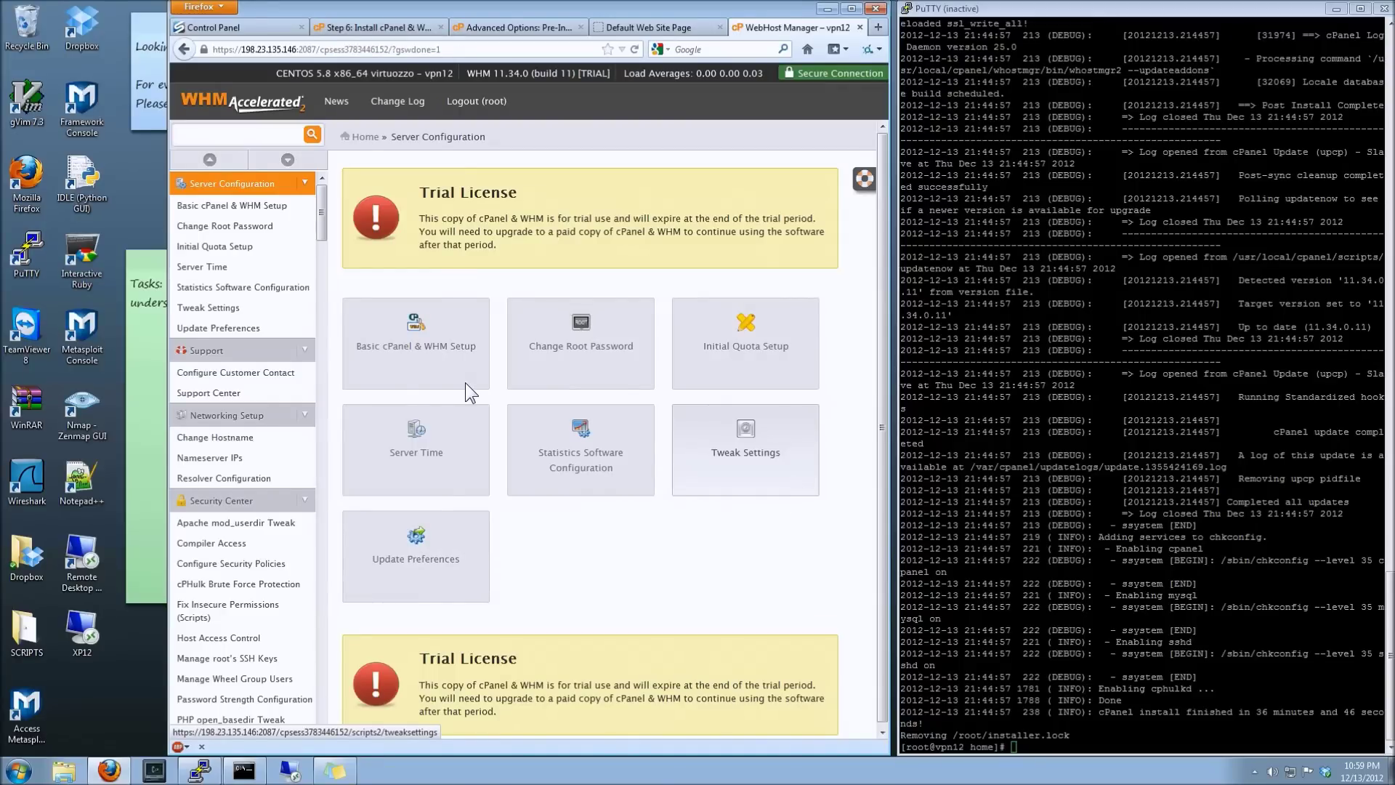
- Open Basic cPanel & WHM Setup and review the contact e-mail, Basic Config and ns1/ns2 nameservers
left_click(430, 346)
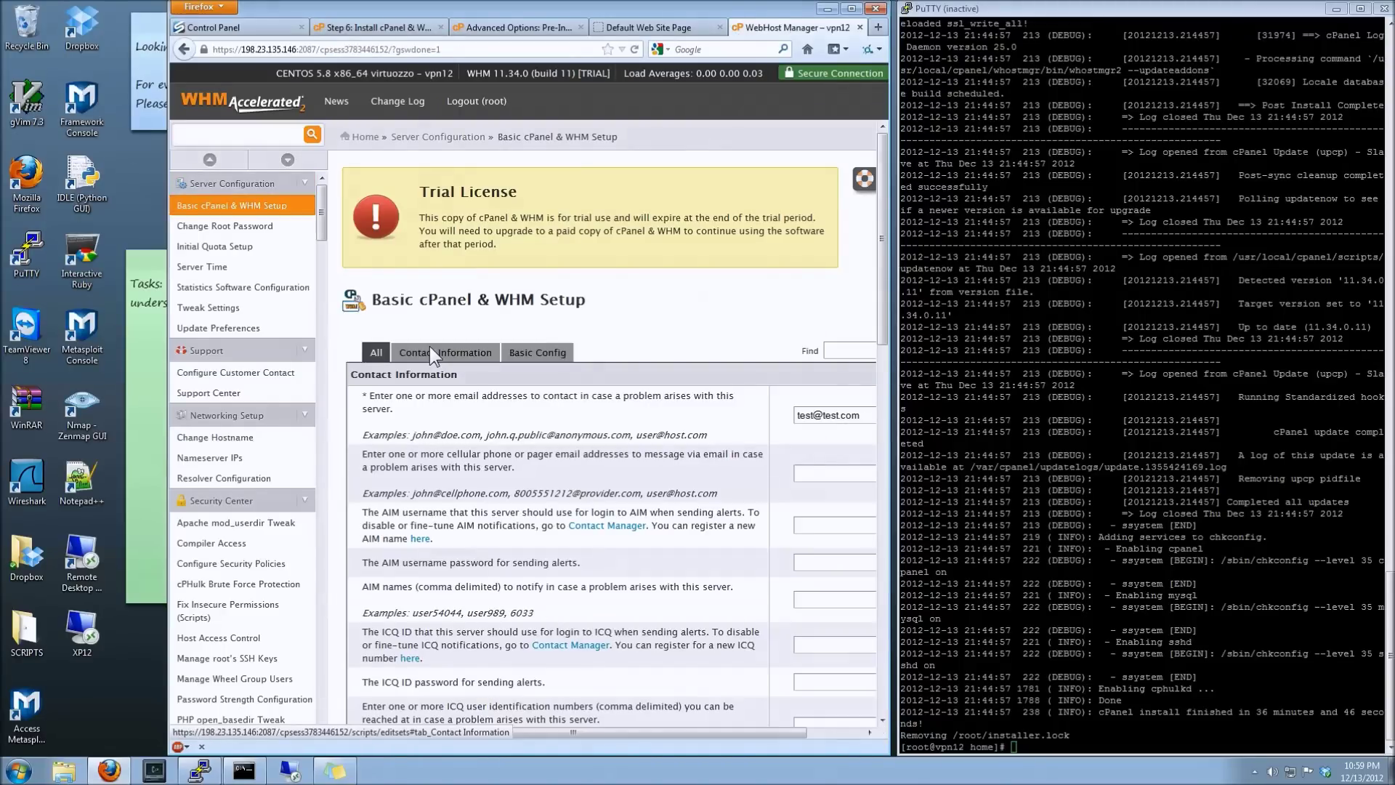
left_click_drag(703, 734, 817, 700)
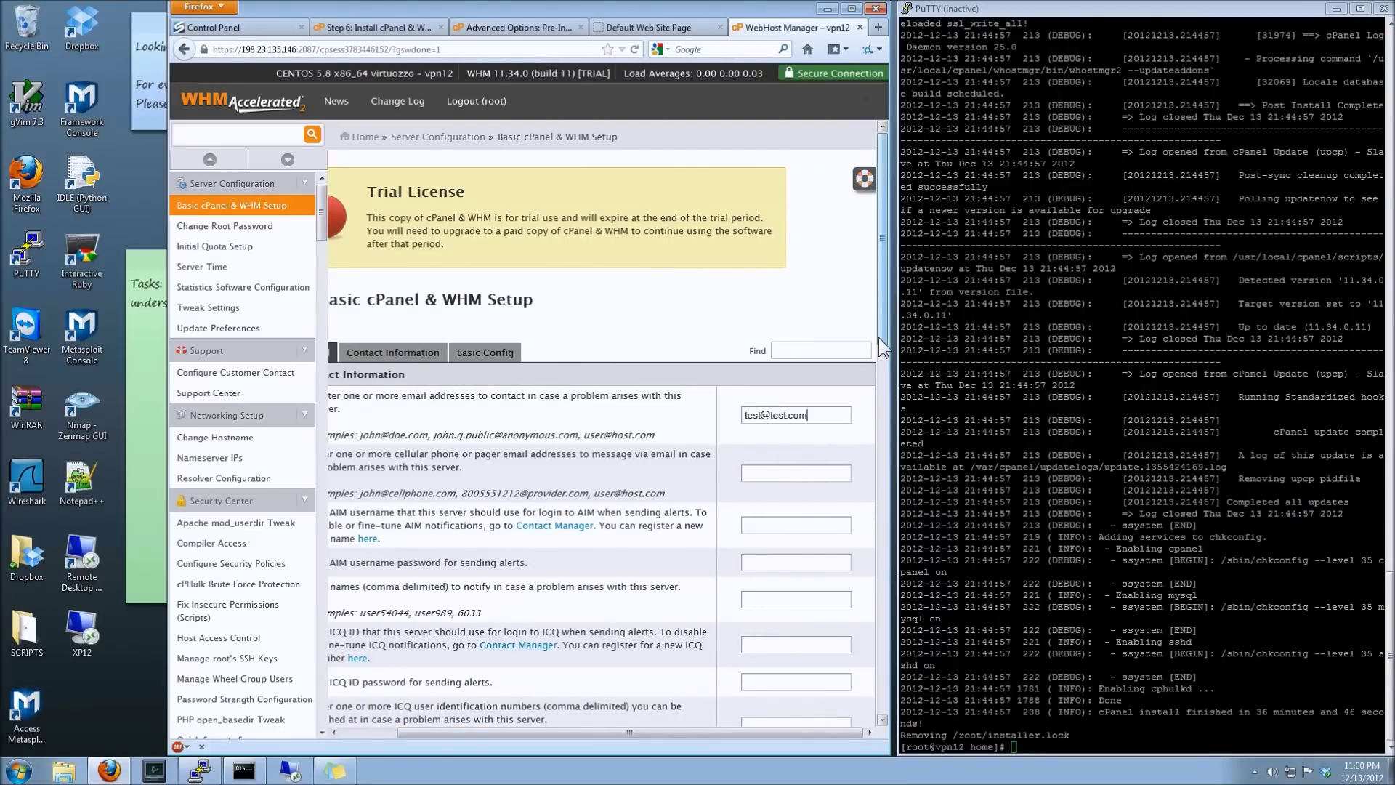
scroll(872, 400, "down", 4)
left_click_drag(872, 401, 848, 687)
left_click(380, 732)
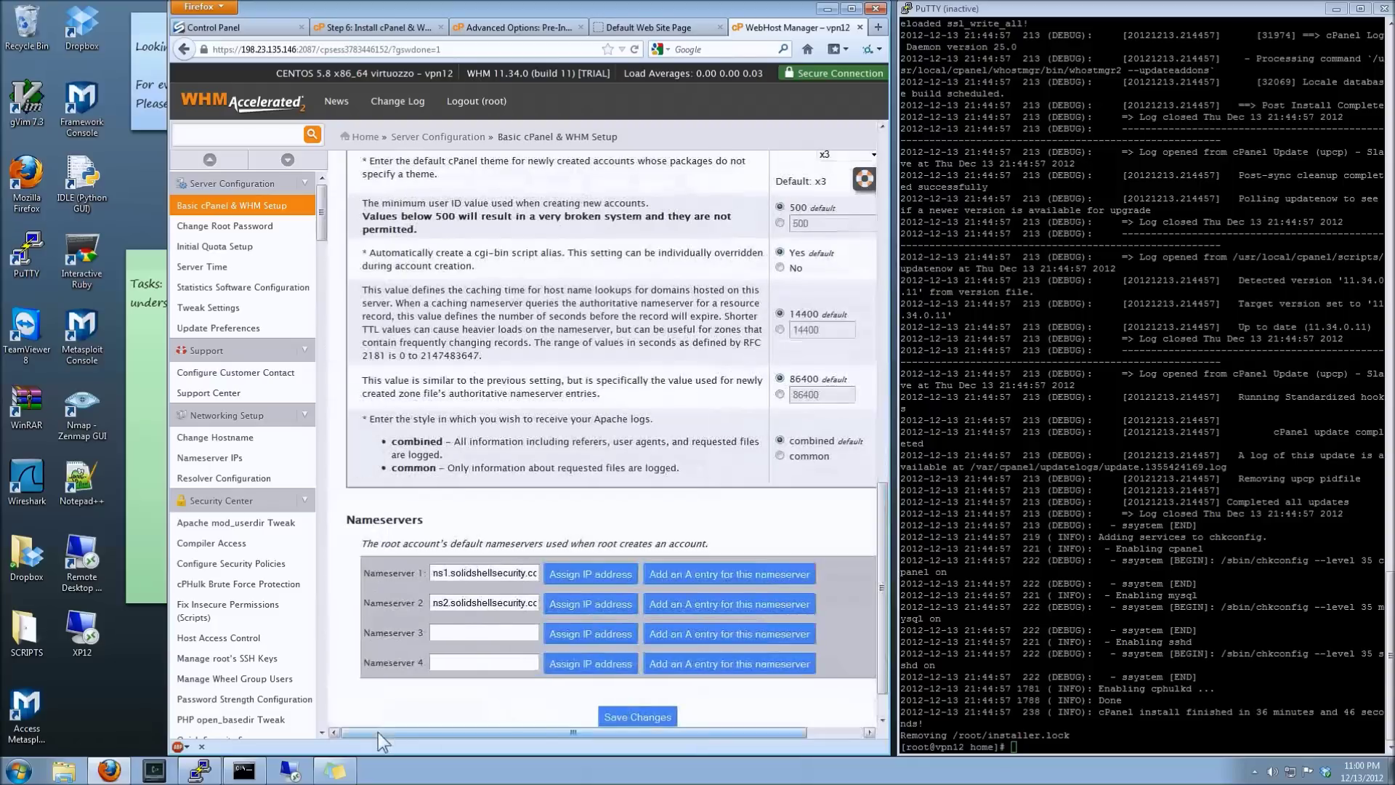
left_click_drag(882, 656, 886, 168)
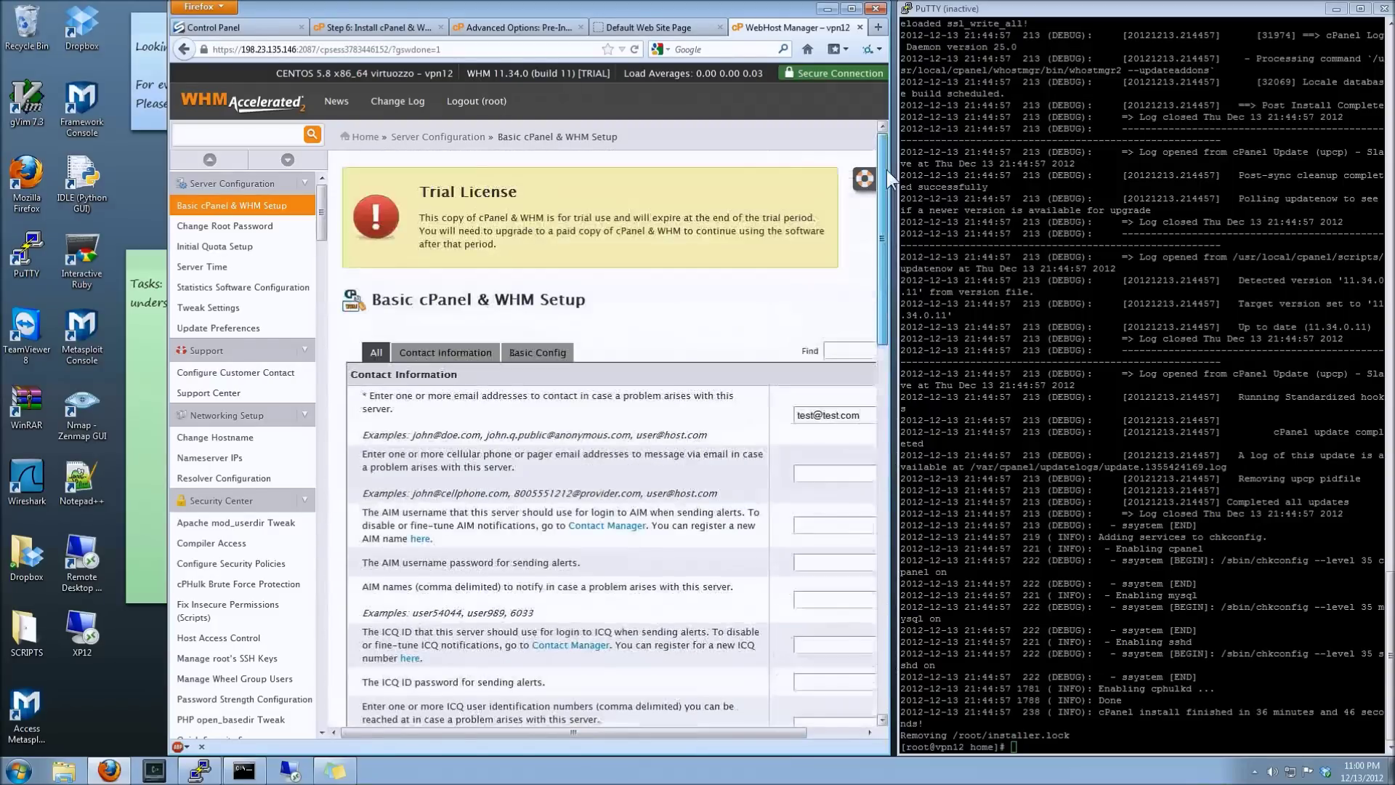
- Go back to the WHM home dashboard via the Home breadcrumb and look over the category icons
left_click(365, 137)
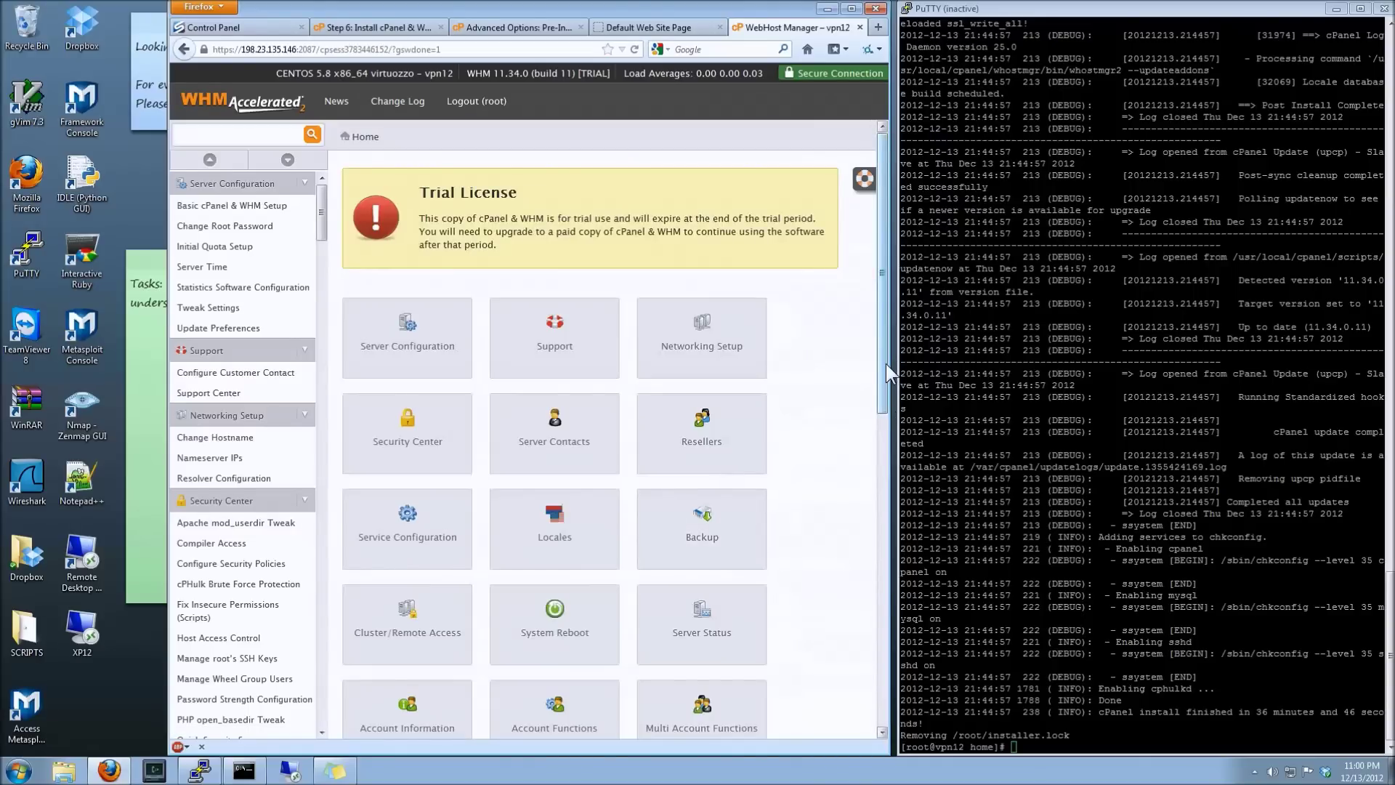
left_click_drag(882, 390, 876, 620)
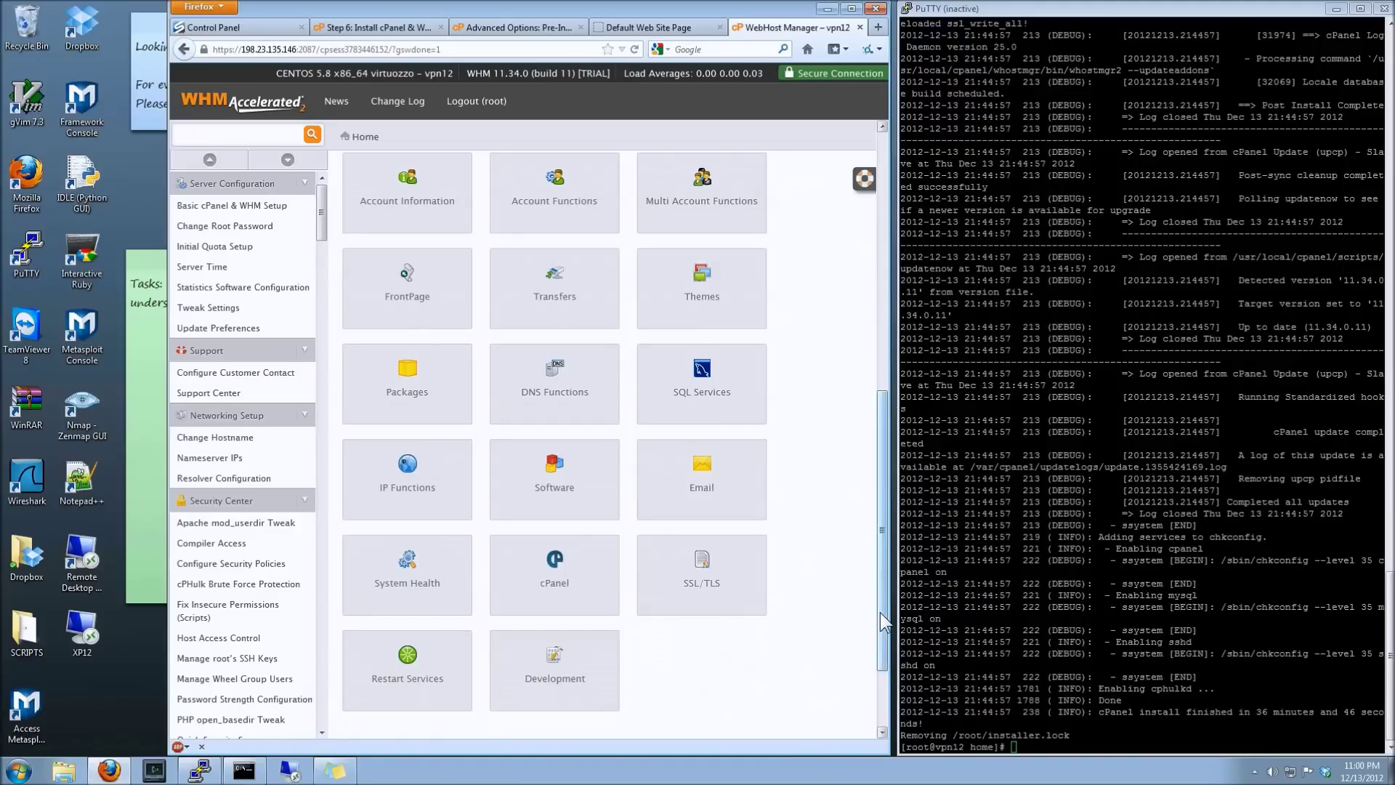
left_click_drag(879, 612, 909, 330)
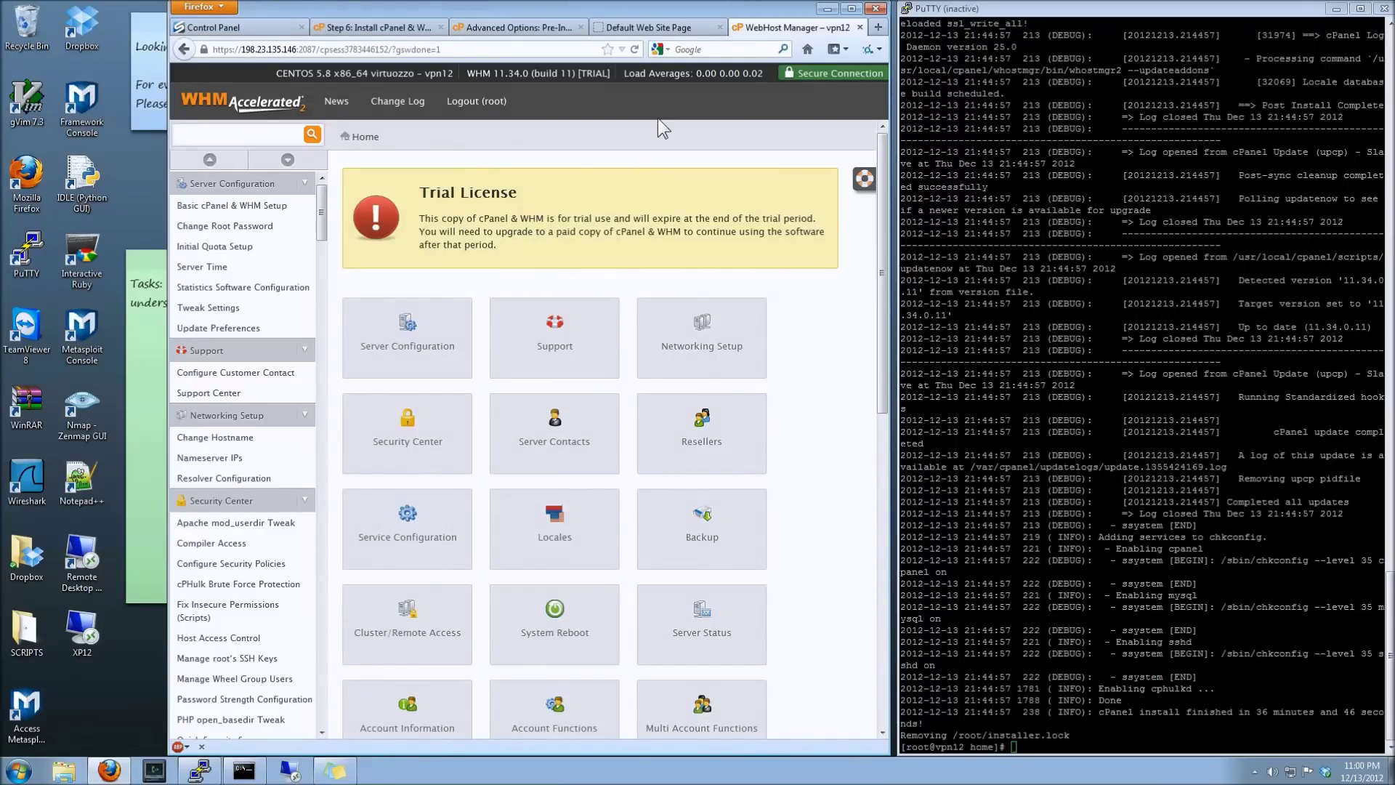
left_click(659, 76)
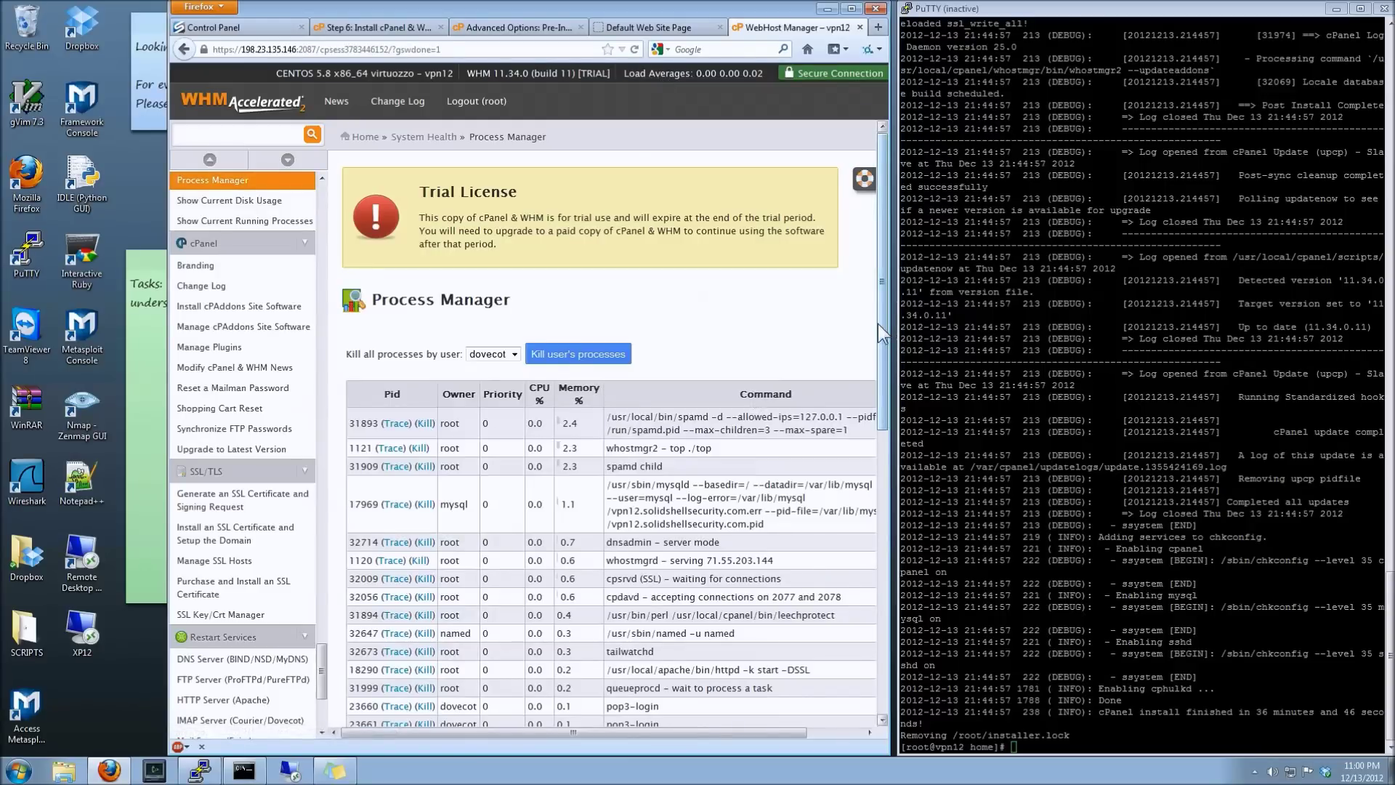
scroll(882, 361, "down", 1)
scroll(882, 360, "down", 1)
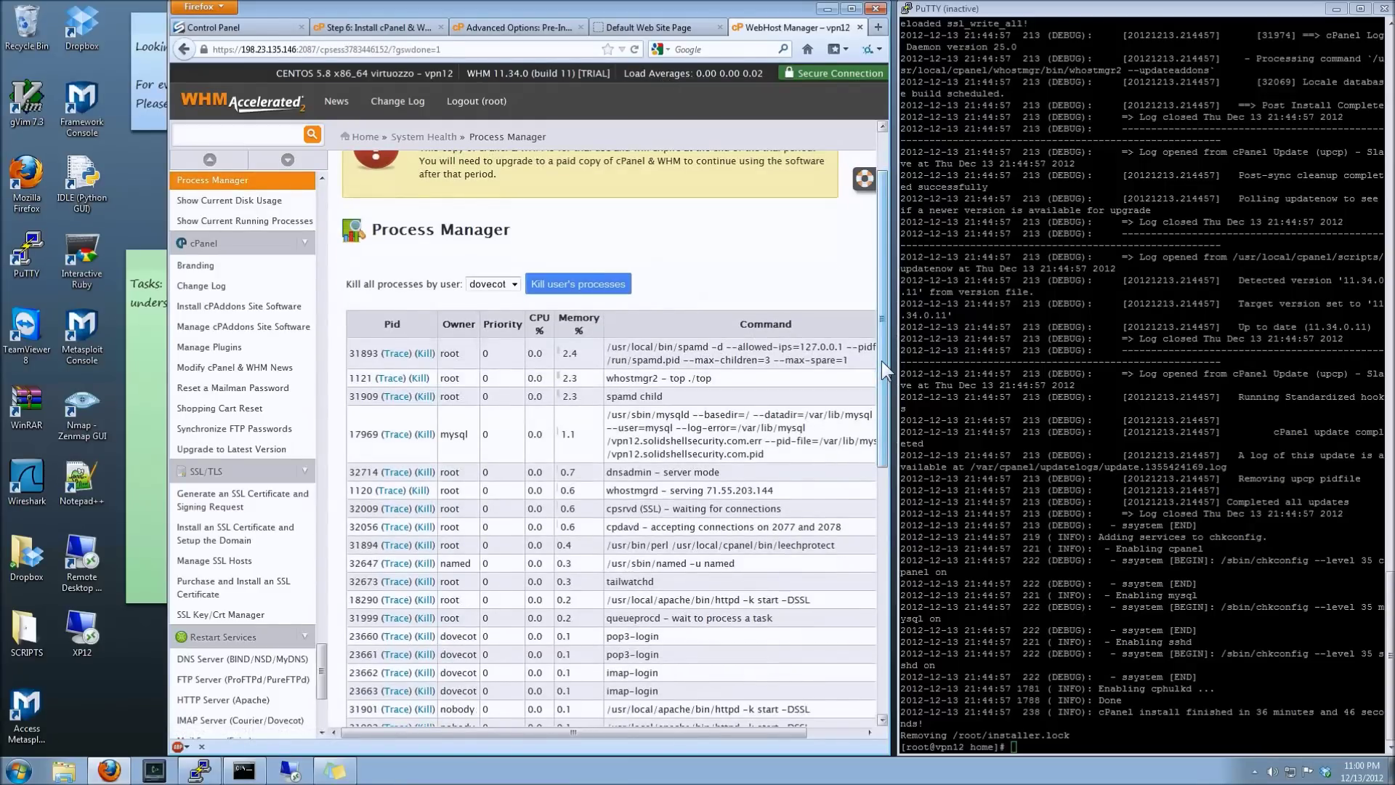
left_click(490, 285)
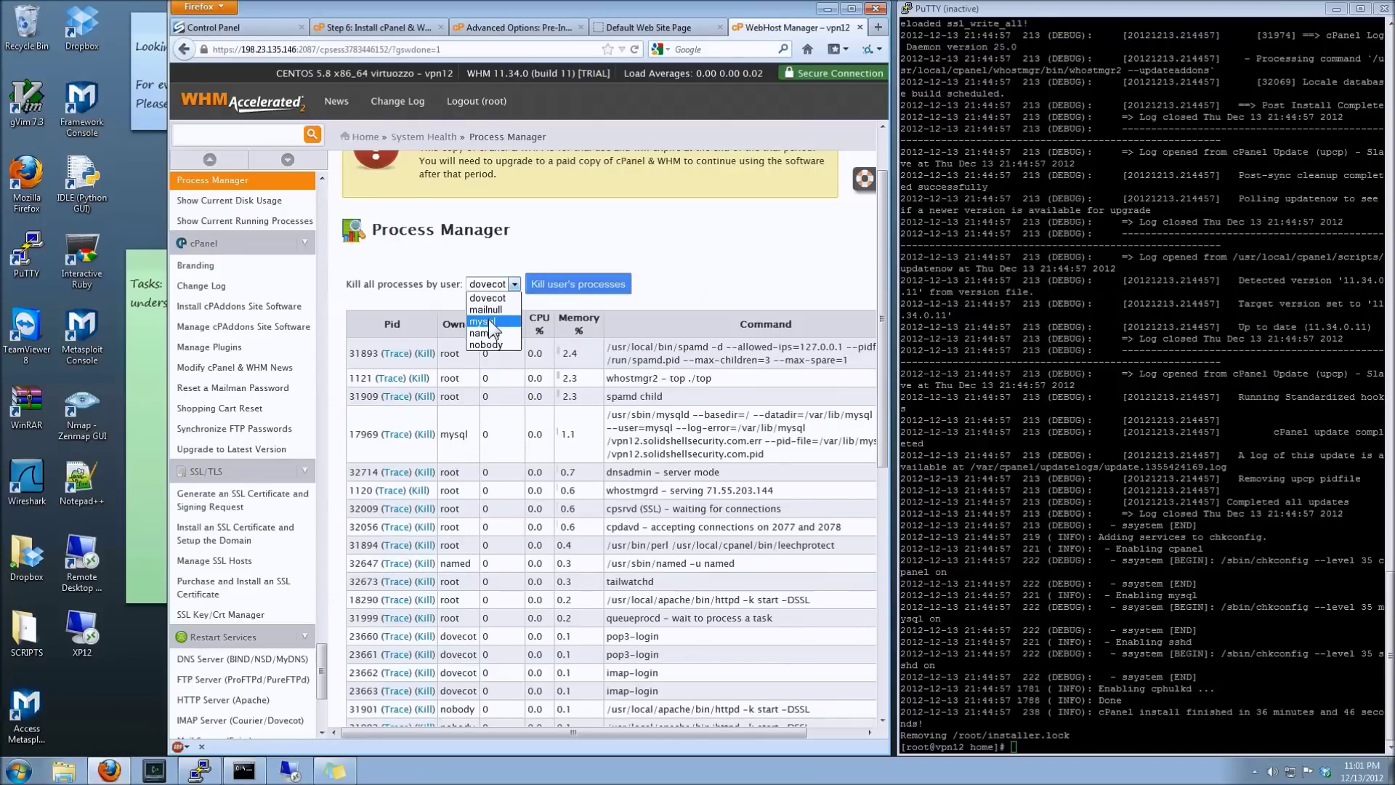
left_click(630, 259)
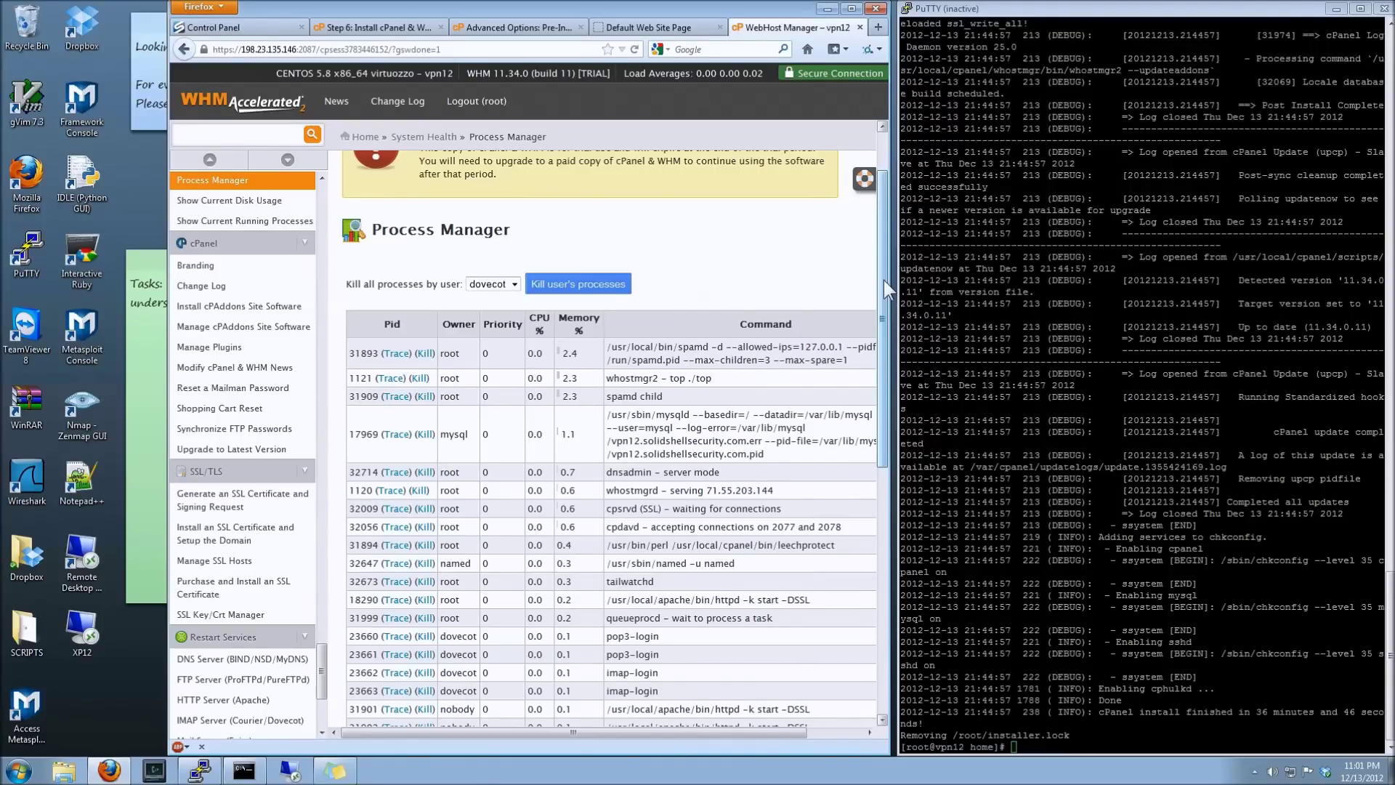
left_click_drag(884, 281, 877, 193)
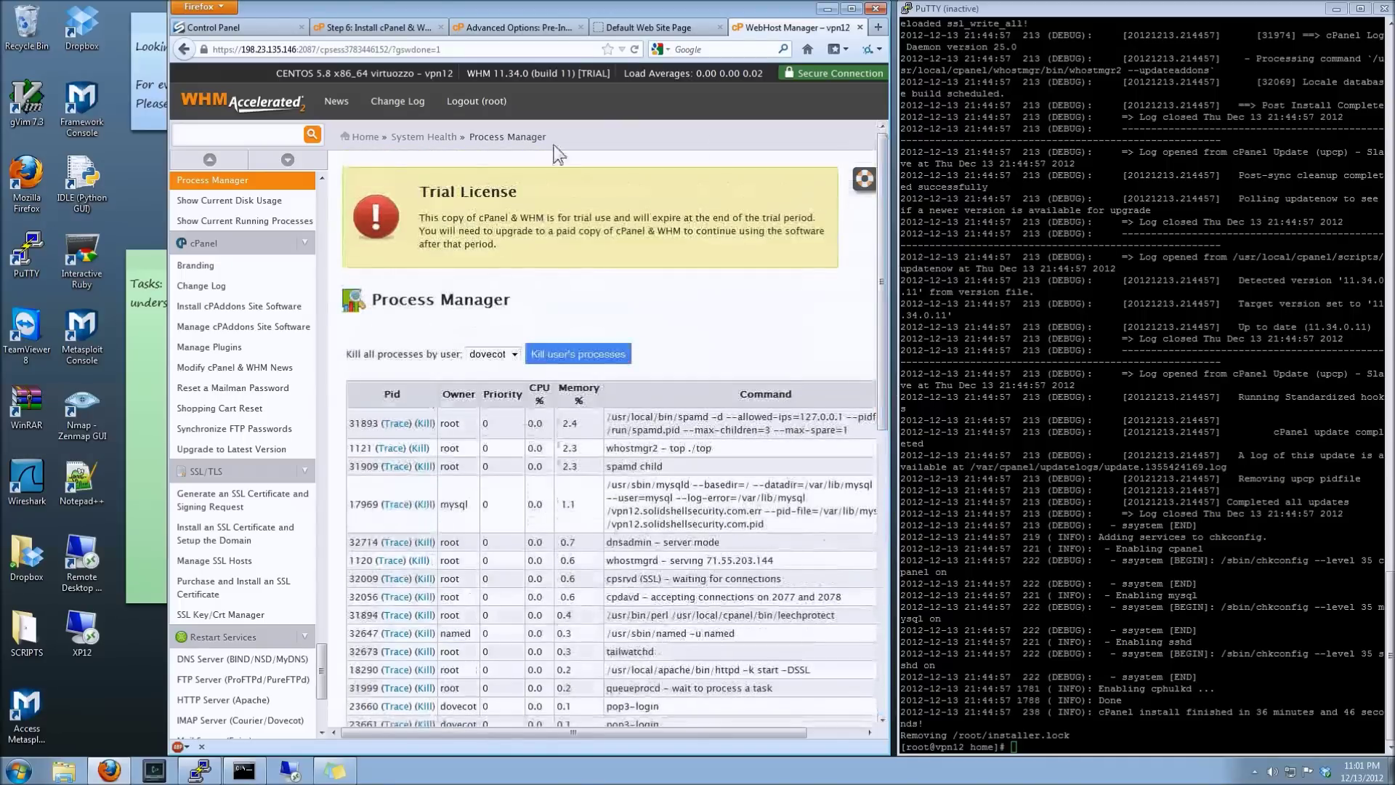
left_click(376, 138)
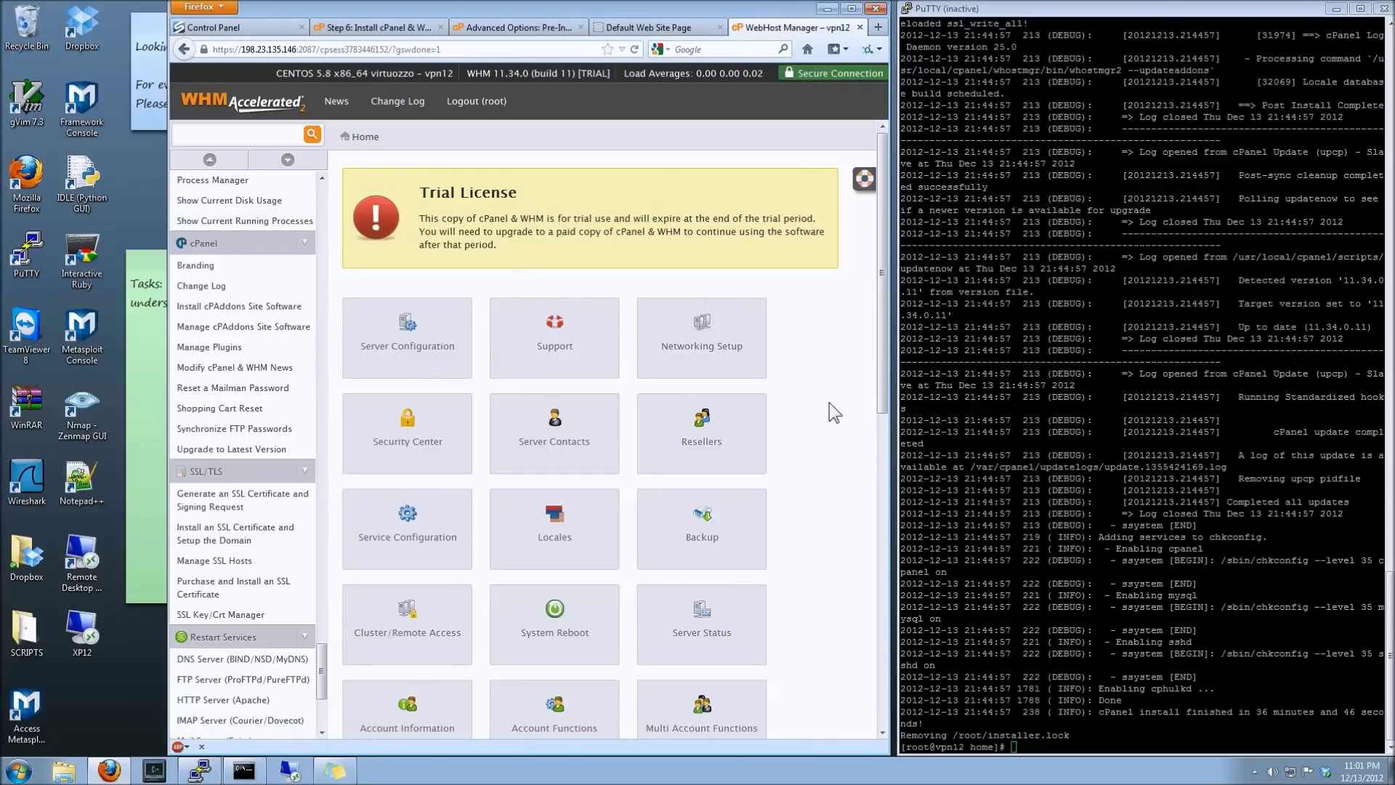
left_click(717, 352)
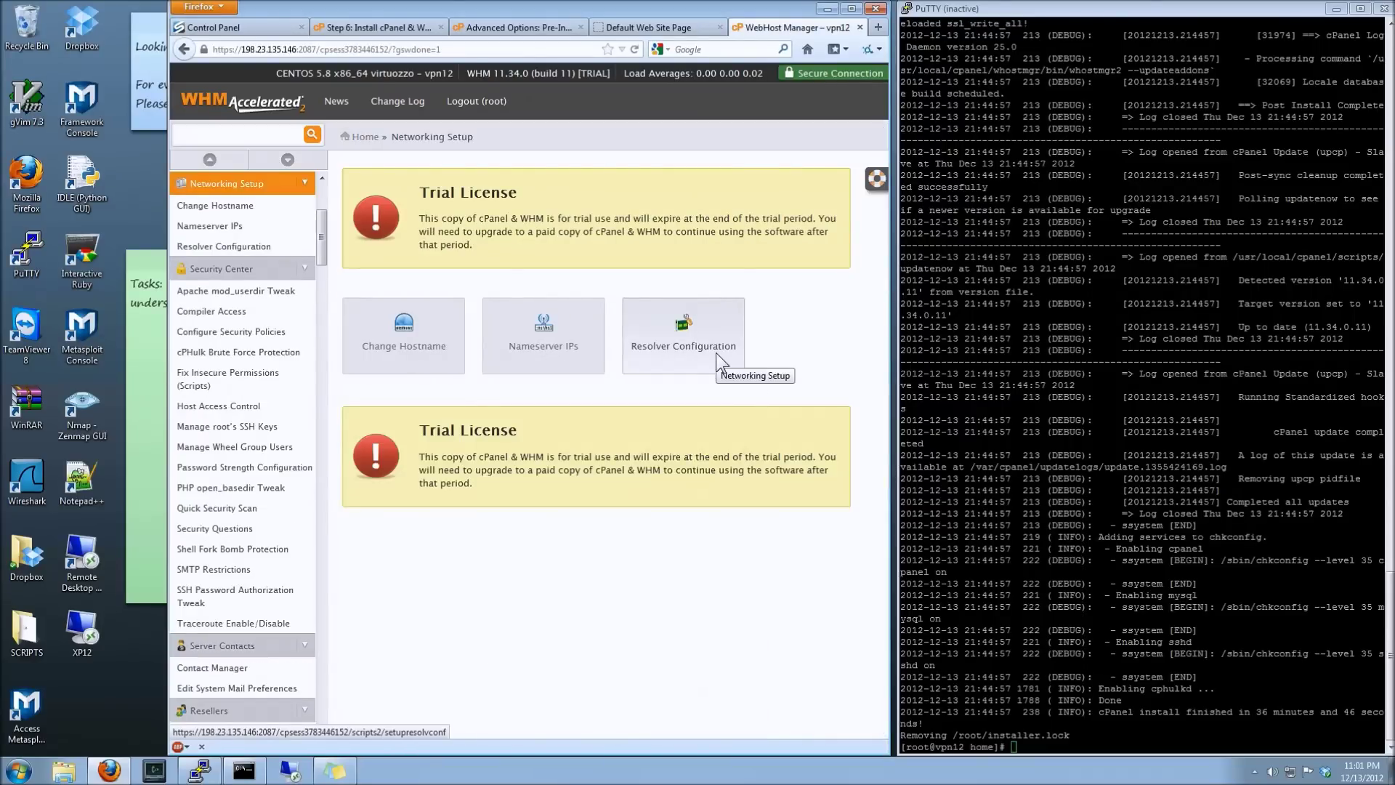
left_click(555, 361)
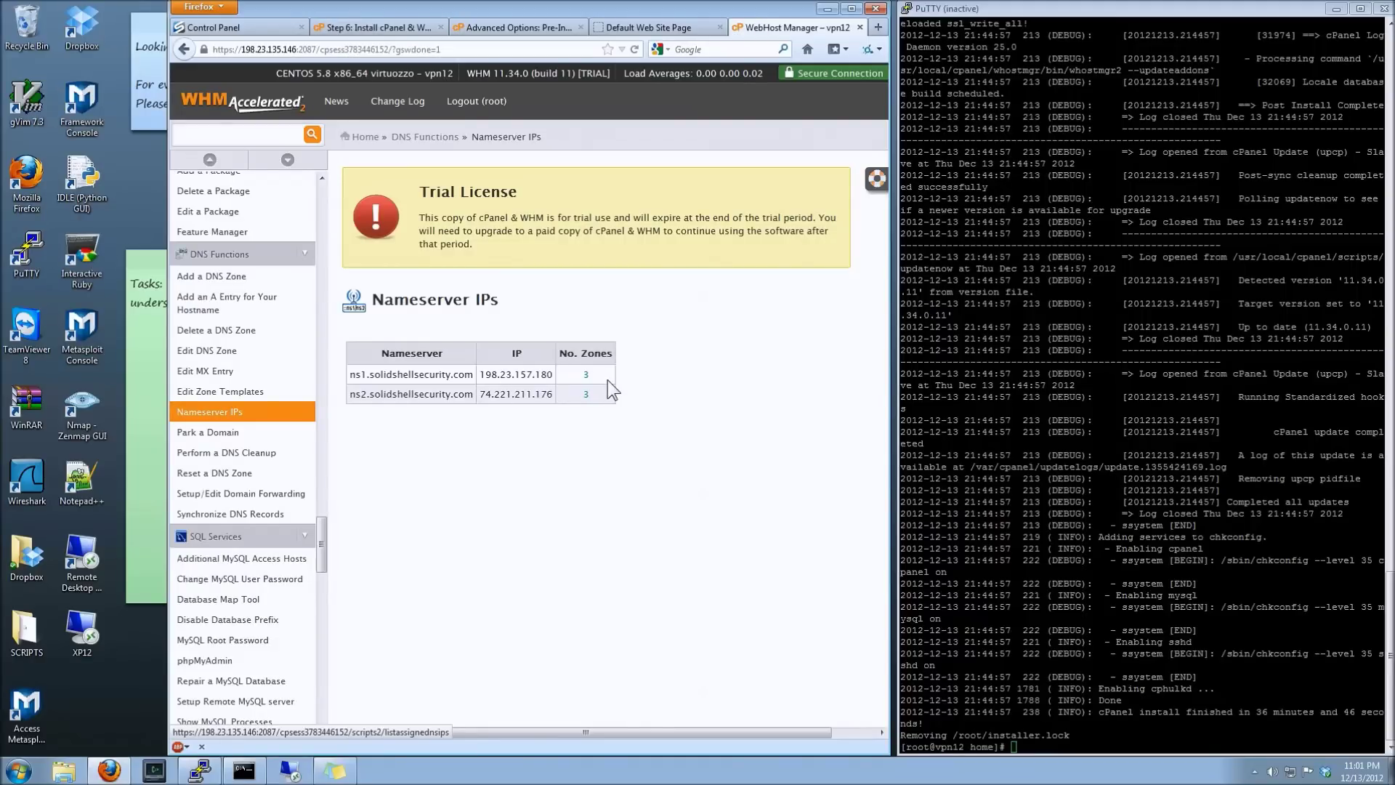
left_click(585, 374)
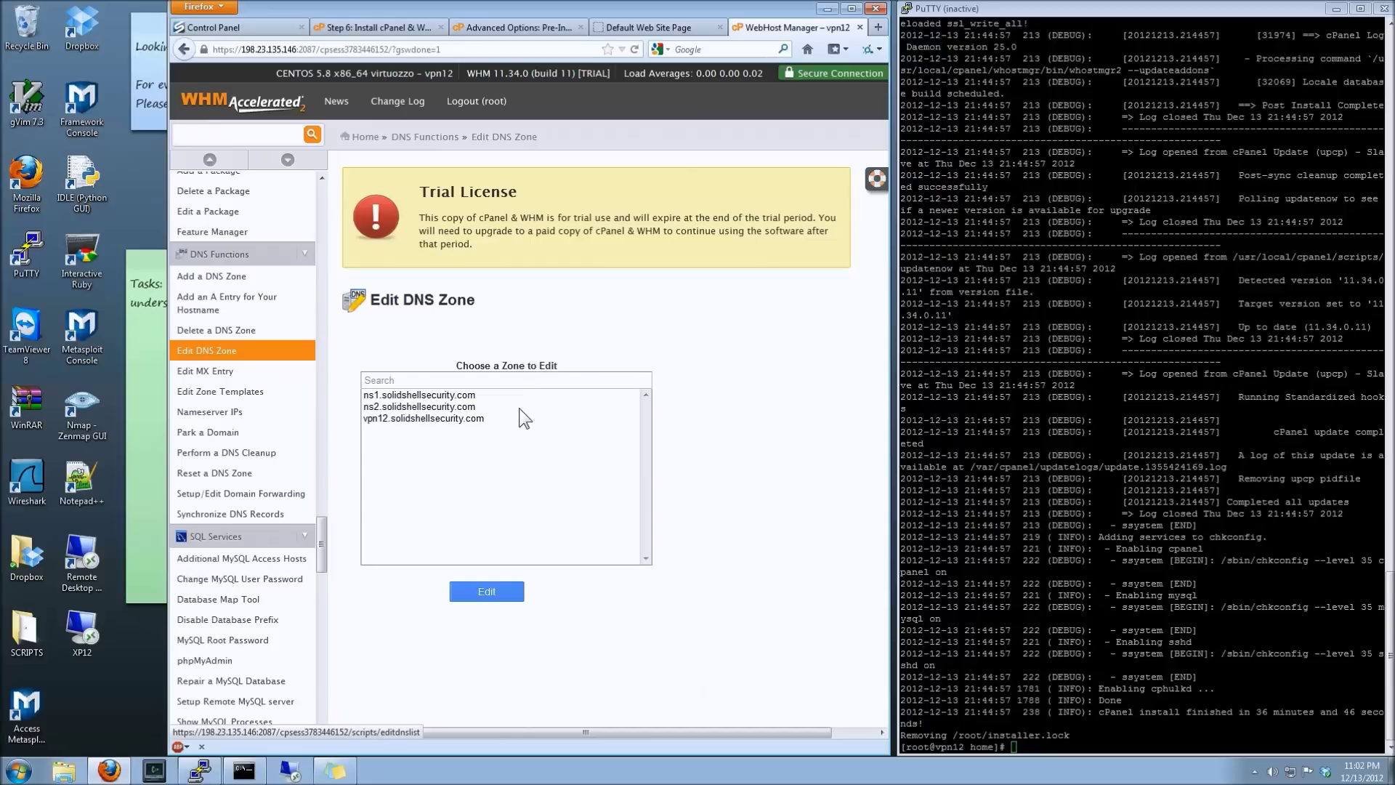
left_click(471, 391)
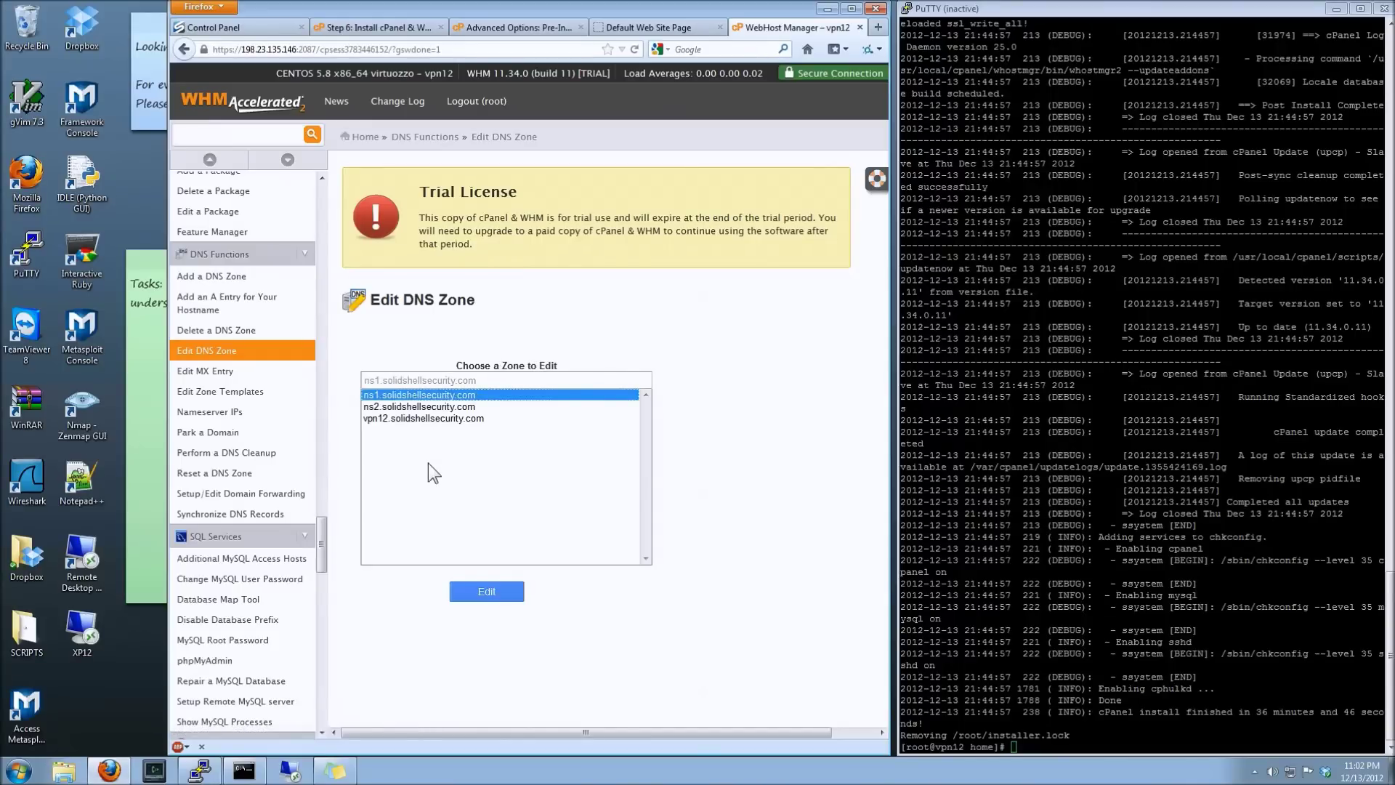
left_click(365, 137)
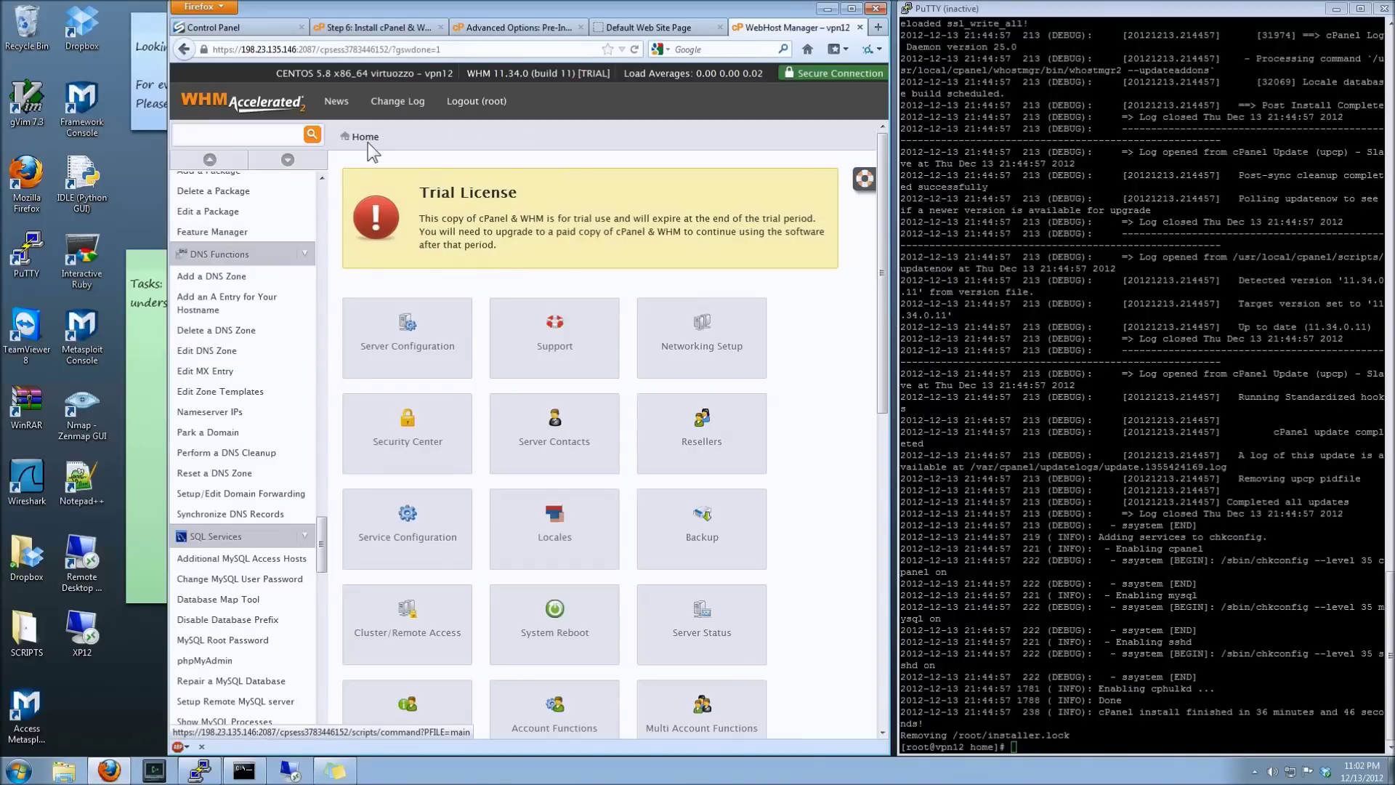
left_click_drag(884, 176, 831, 130)
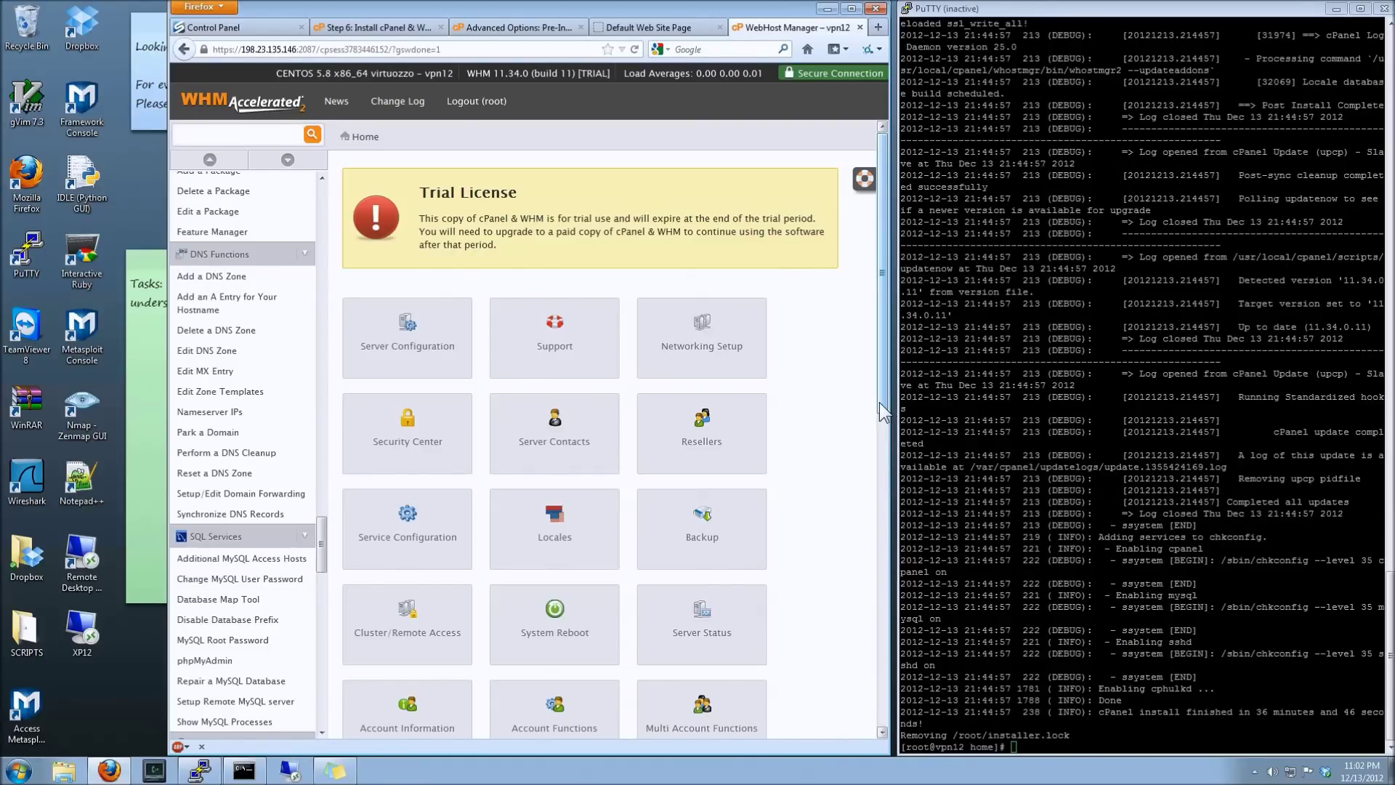
left_click_drag(878, 398, 887, 673)
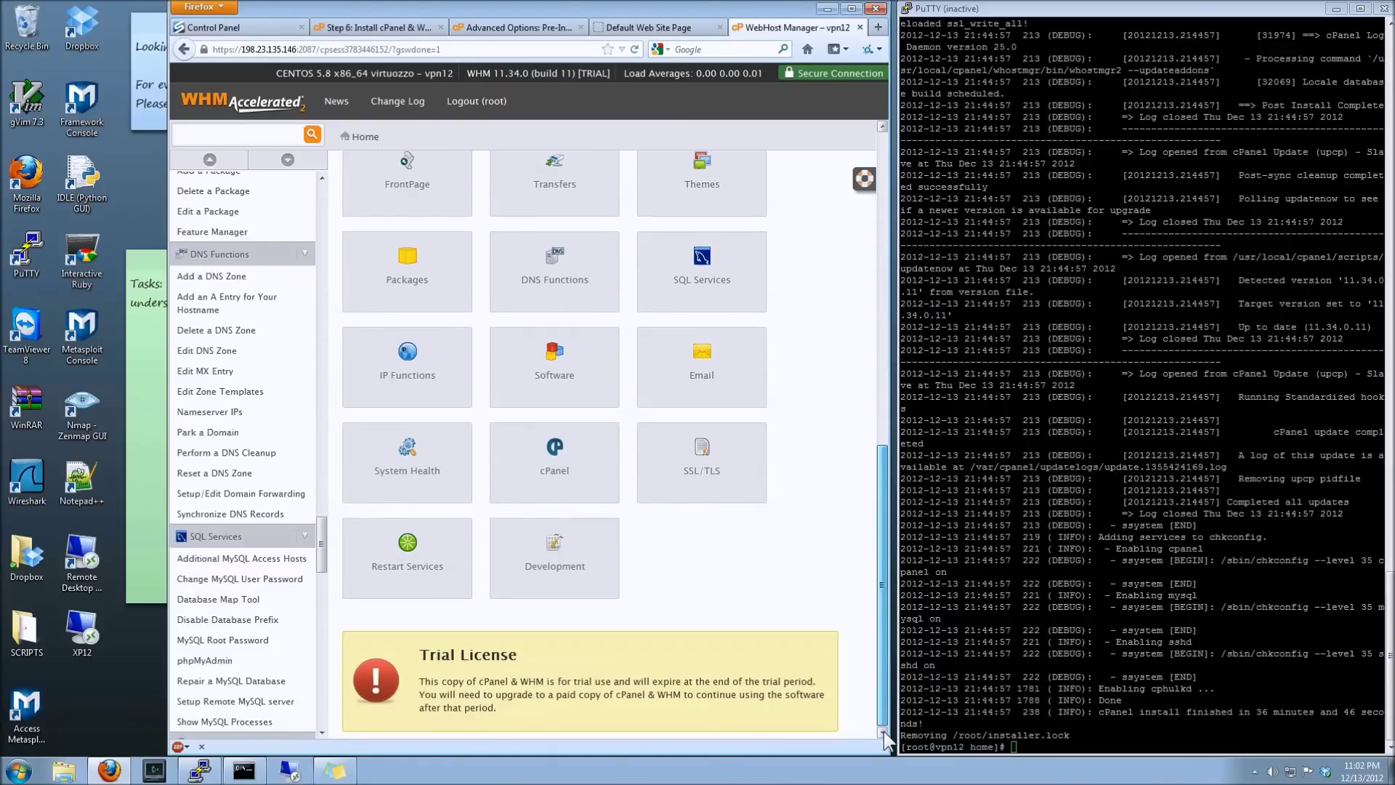